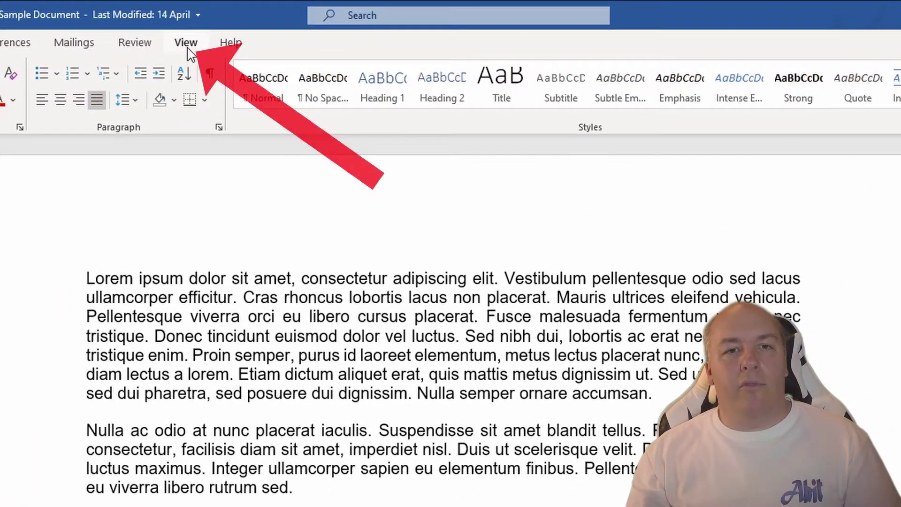
Switch to Multiple Pages view and scroll through the 33-page document looking for blank pages and gaps
left_click(187, 44)
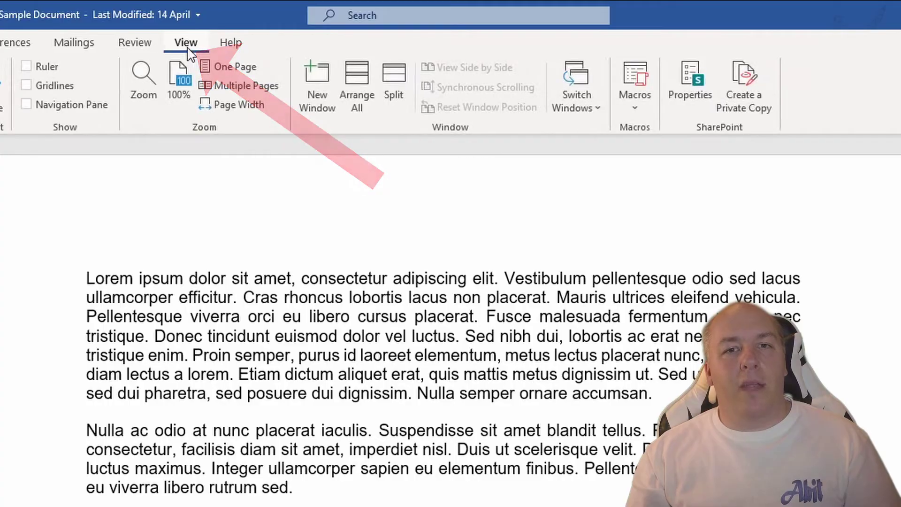
left_click(216, 85)
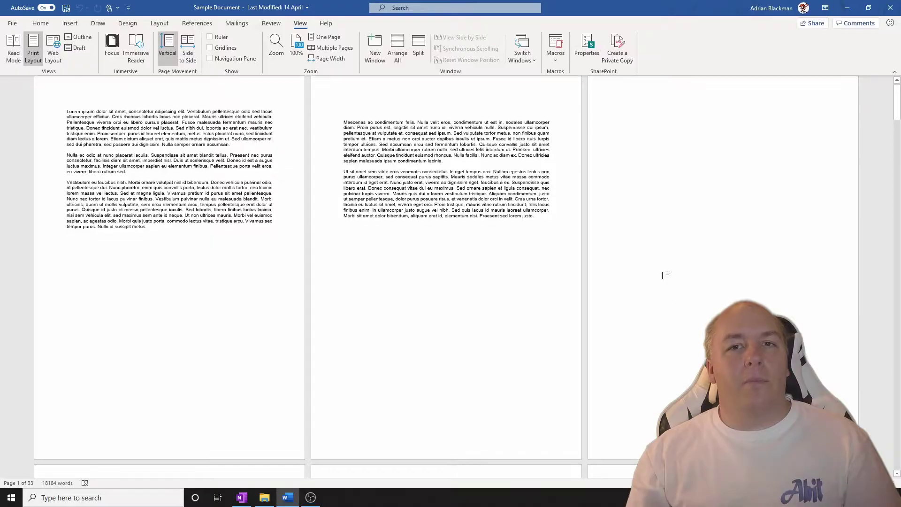
scroll(662, 276, "down", 5)
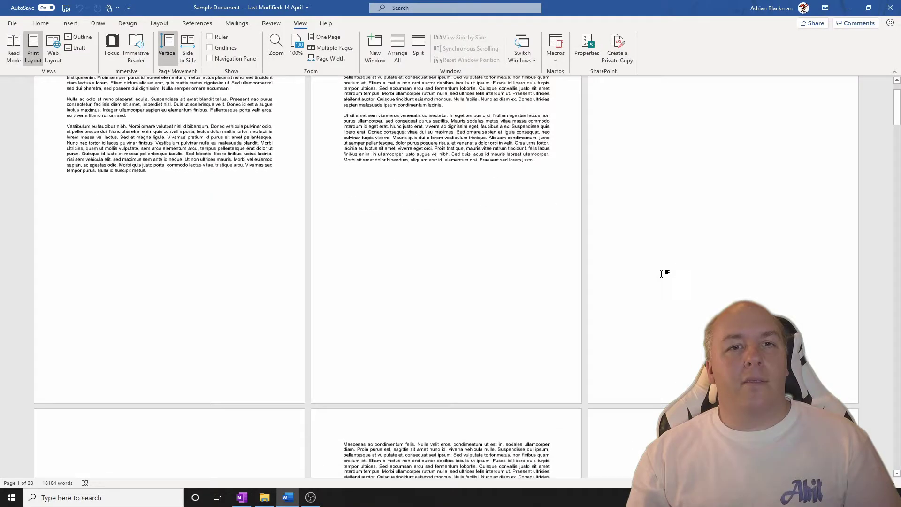
scroll(661, 273, "down", 5)
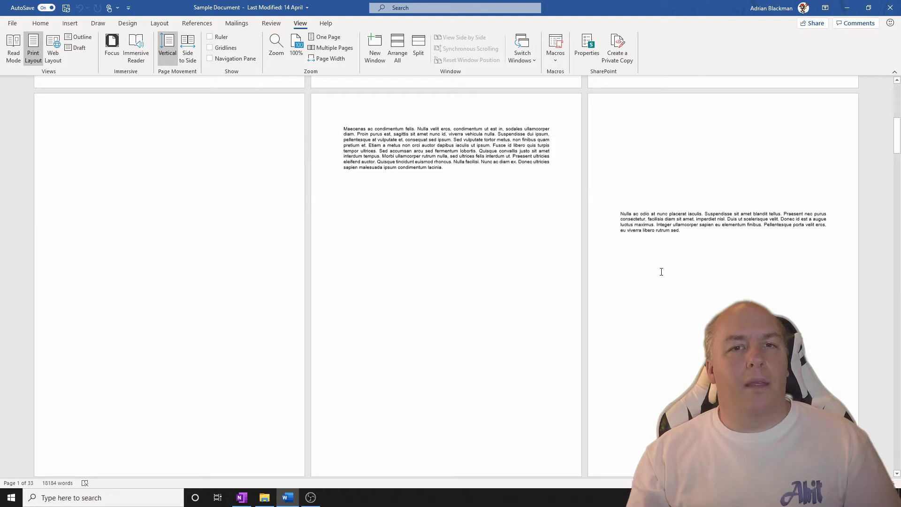
scroll(662, 272, "down", 2)
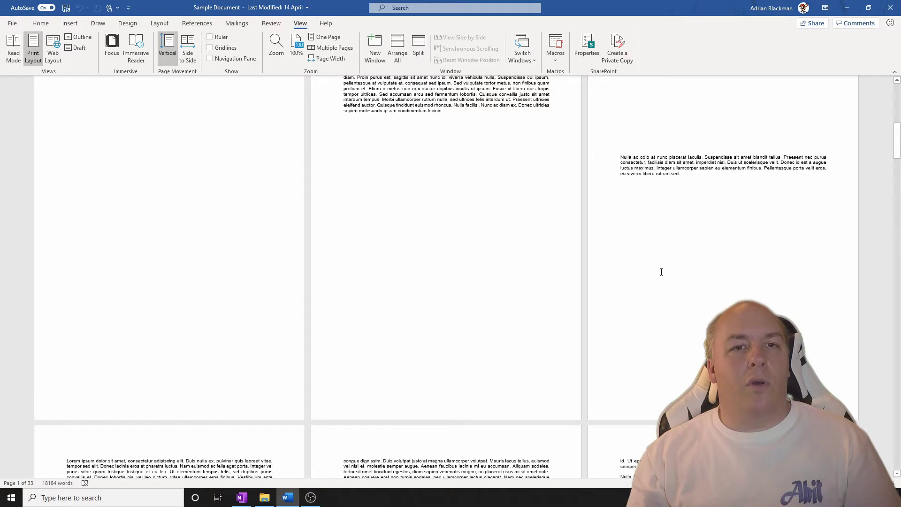
scroll(661, 272, "down", 6)
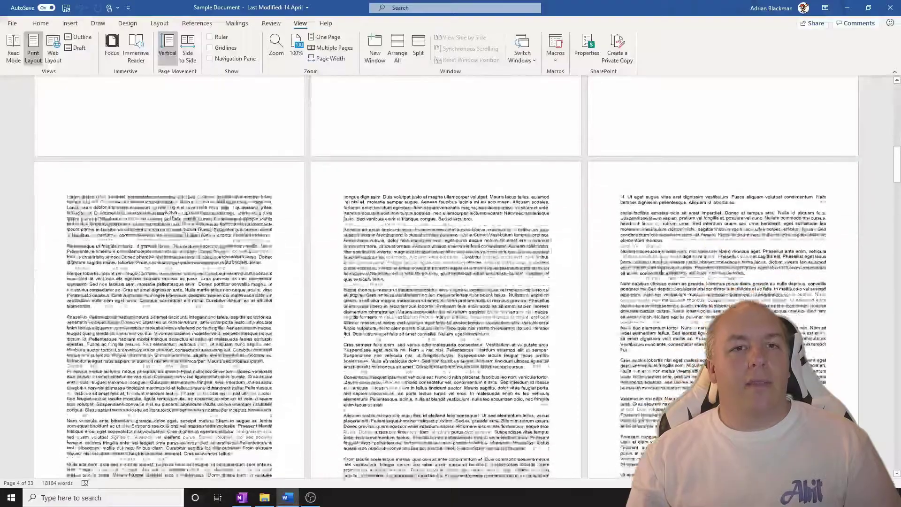
scroll(661, 272, "down", 10)
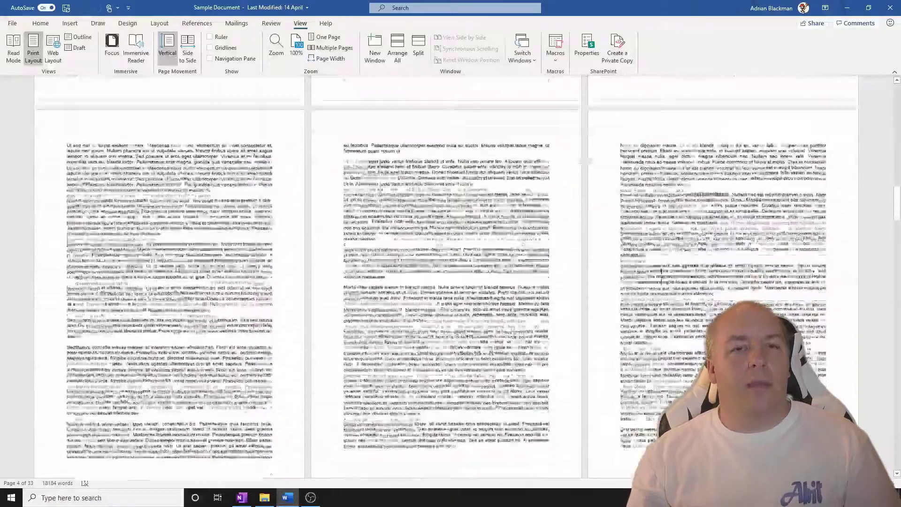
scroll(661, 271, "down", 10)
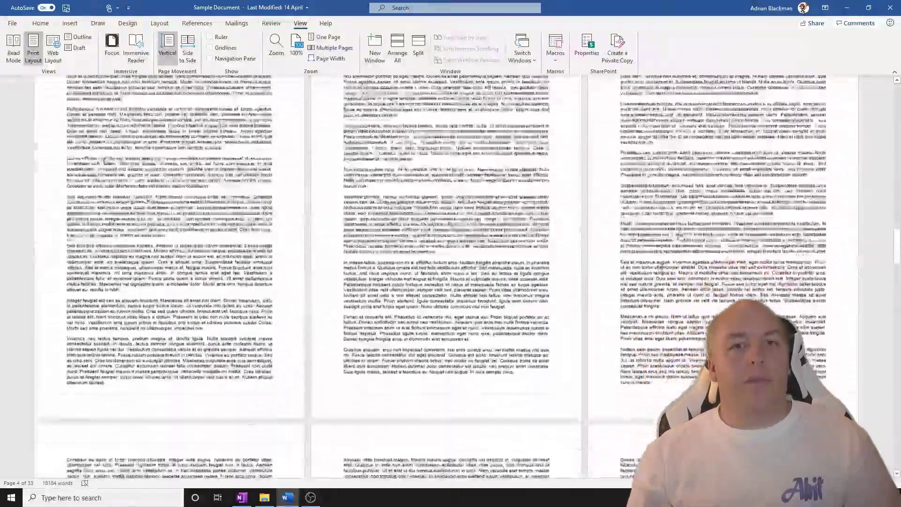
scroll(662, 272, "down", 10)
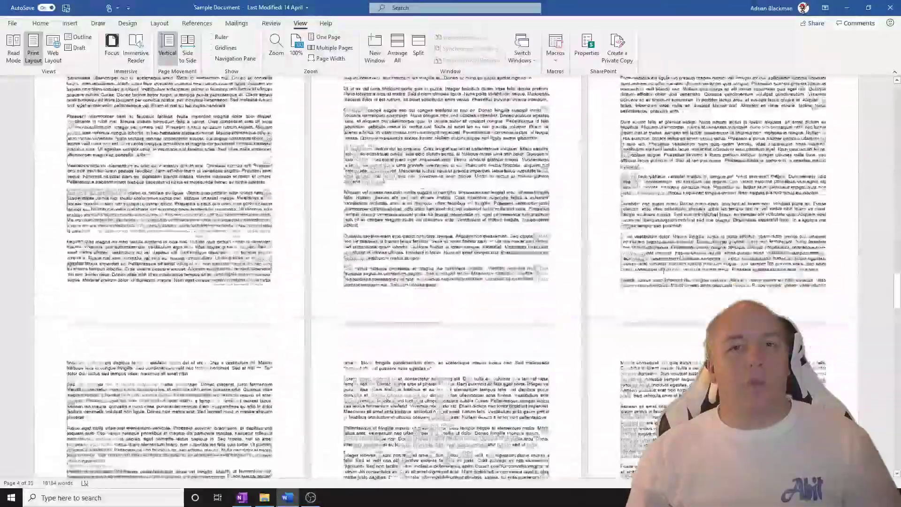
scroll(879, 322, "down", 10)
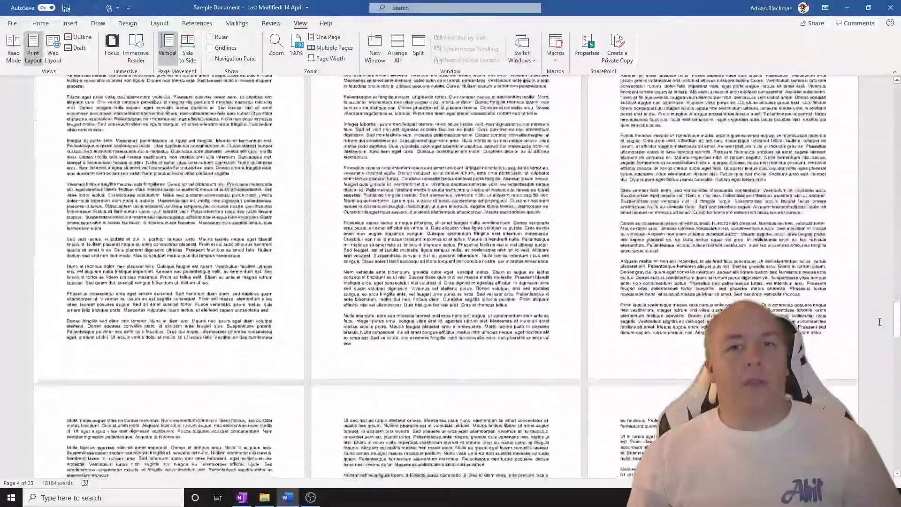
scroll(879, 322, "down", 15)
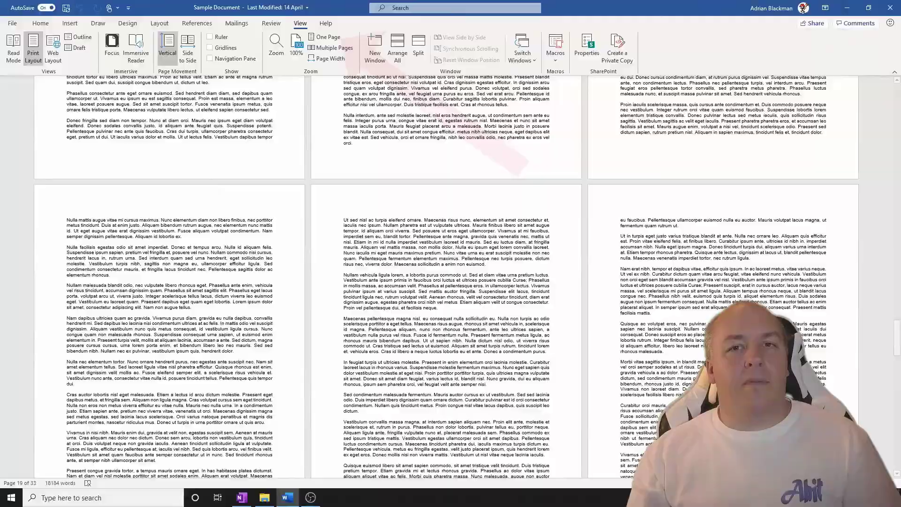
Return to the document start in One Page view at 100% zoom, with the Home commands showing
scroll(880, 322, "up", 15)
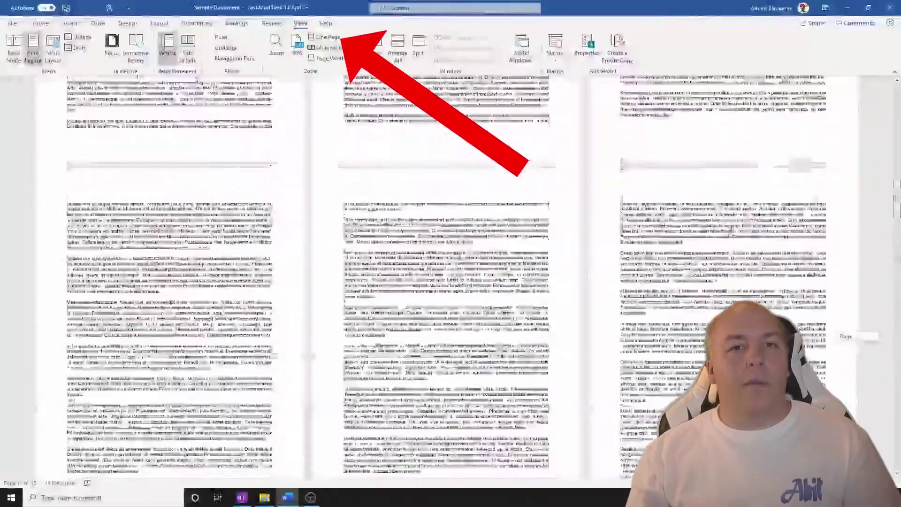
left_click_drag(897, 199, 898, 90)
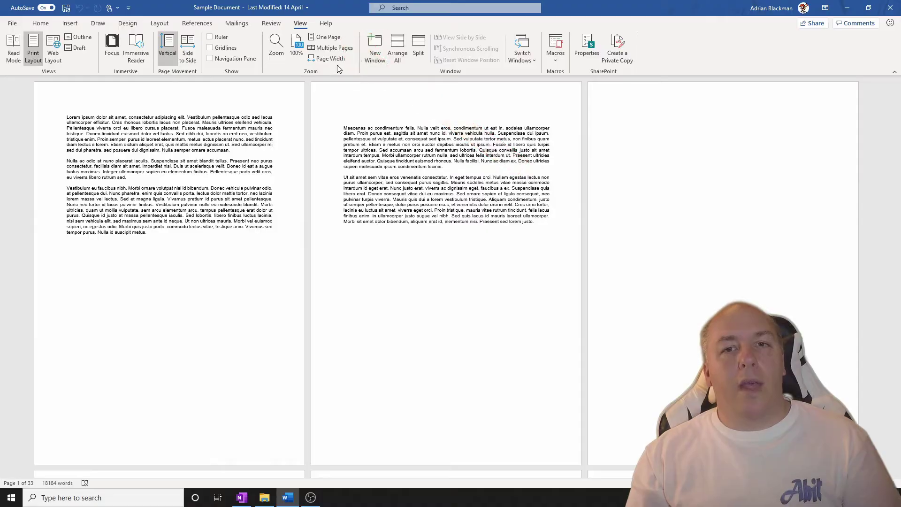
left_click(329, 38)
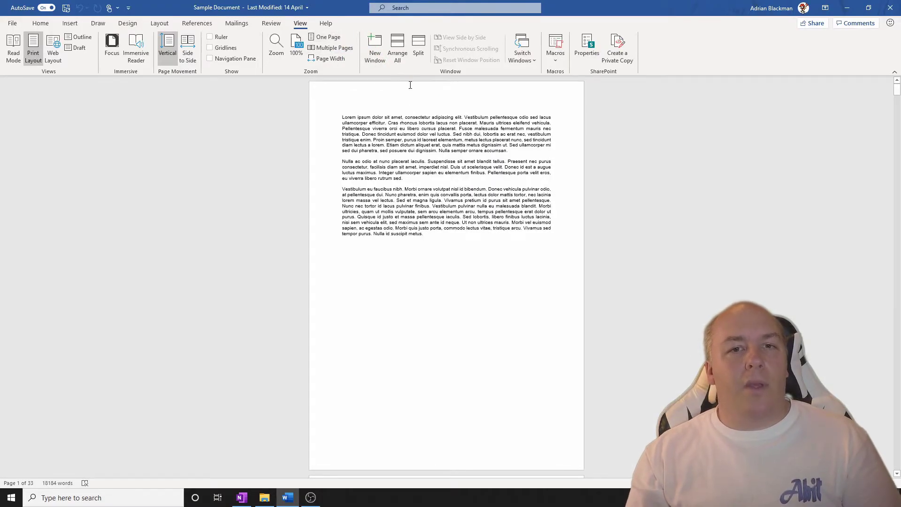
left_click(296, 43)
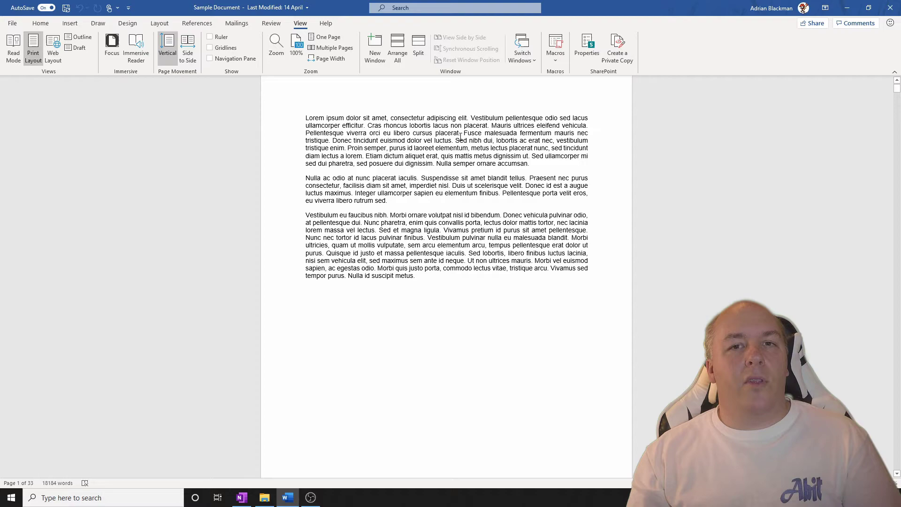
left_click(49, 25)
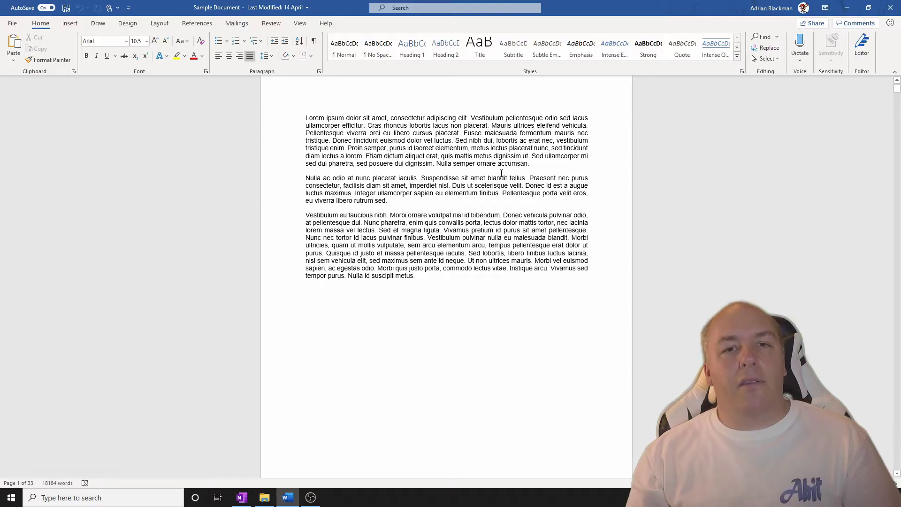
Scroll down past the opening text pages to reach the empty page 3
scroll(501, 173, "down", 3)
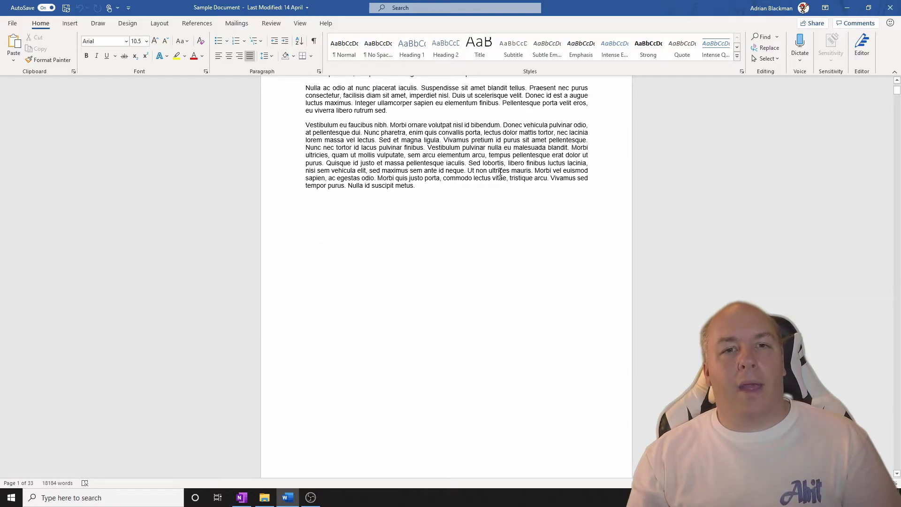
scroll(500, 172, "down", 10)
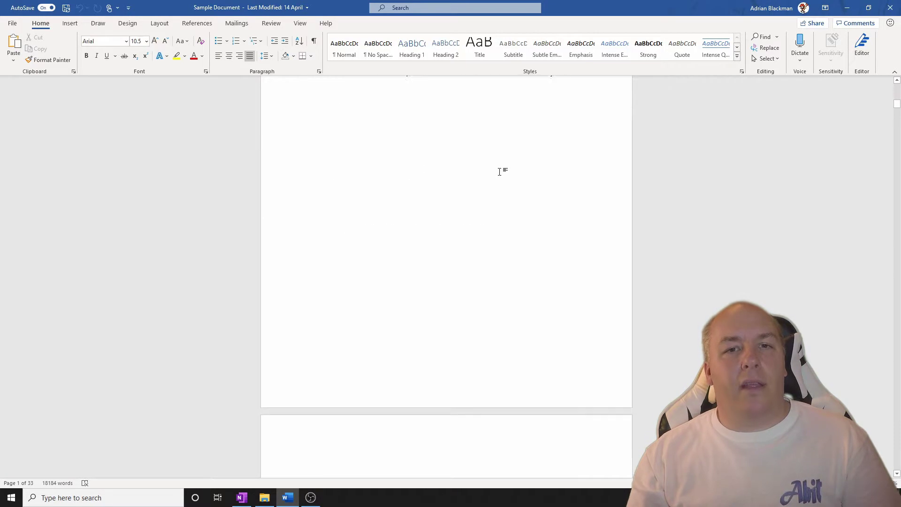
scroll(501, 172, "down", 20)
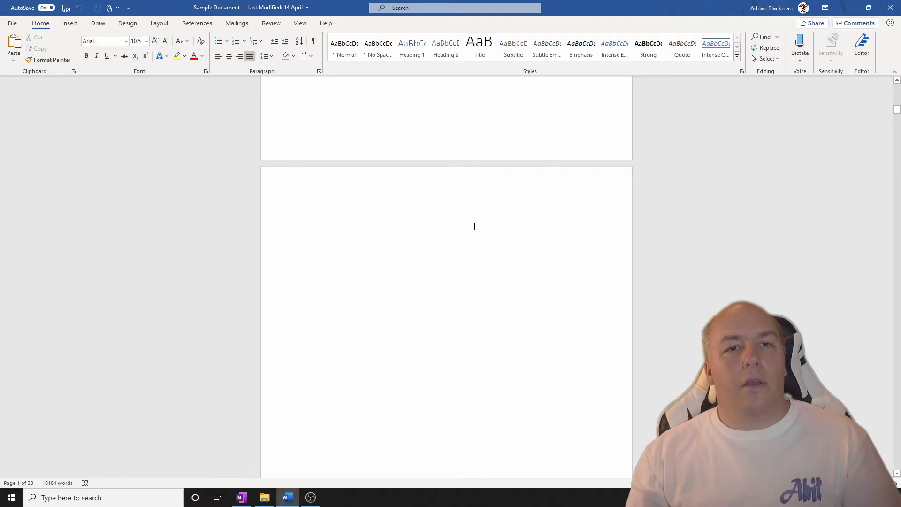
scroll(474, 227, "down", 2)
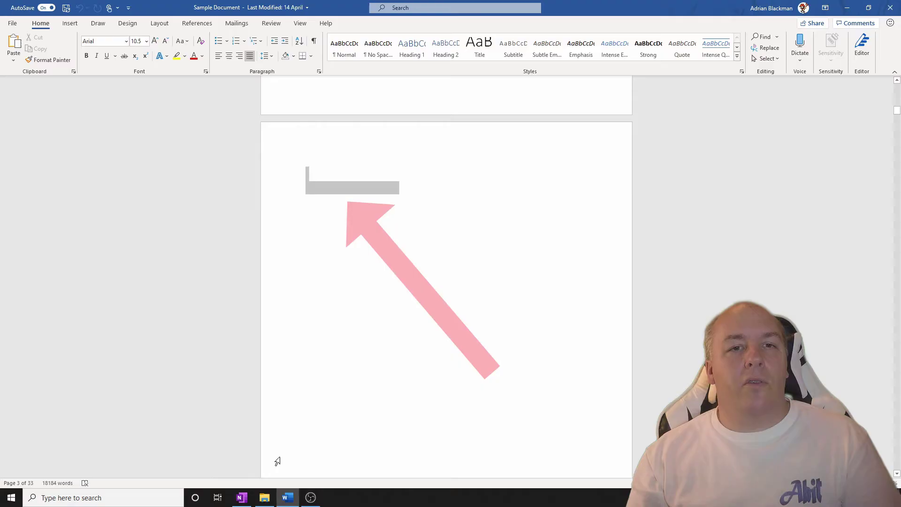
Select the empty content of blank page 3, delete it, and check the surrounding pages
scroll(278, 462, "down", 1)
scroll(278, 461, "down", 3)
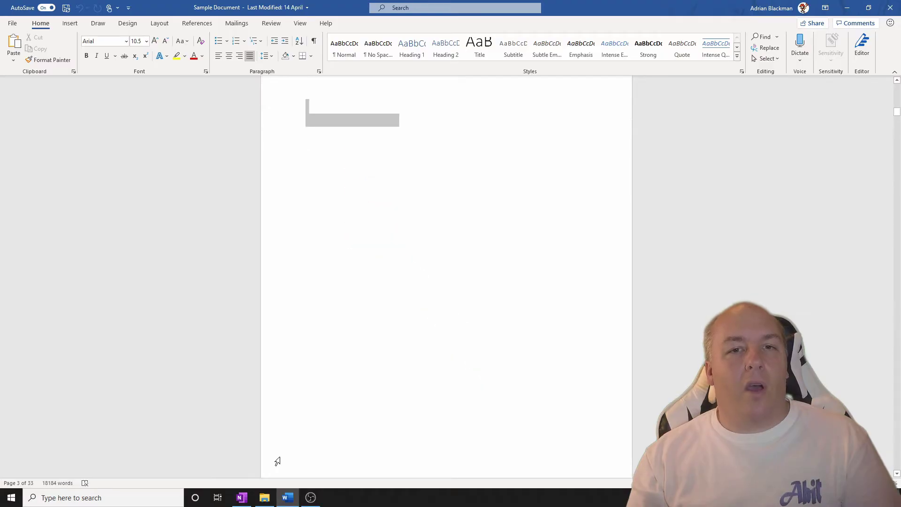
scroll(277, 466, "down", 3)
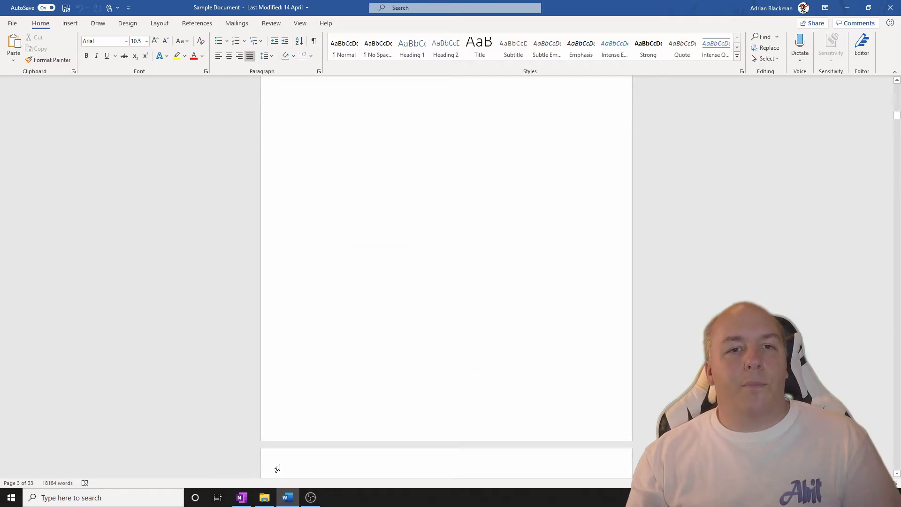
left_click(278, 424)
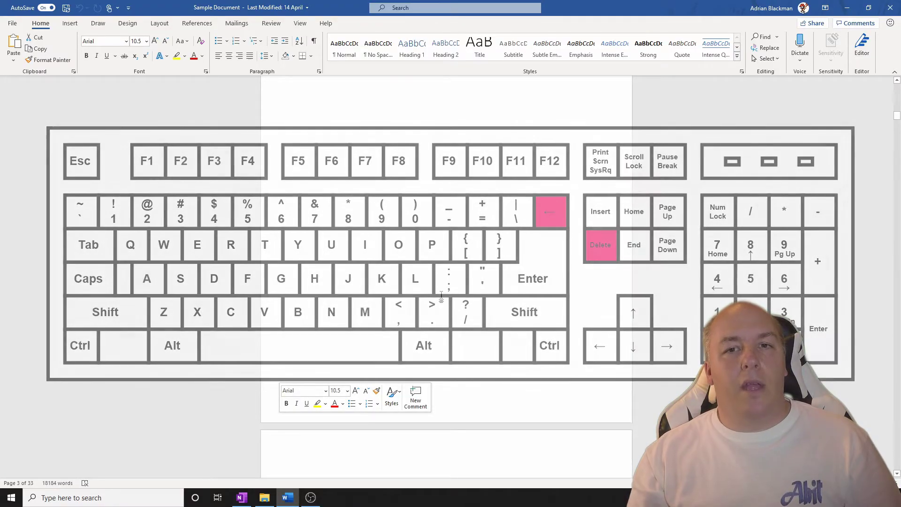
key("Delete")
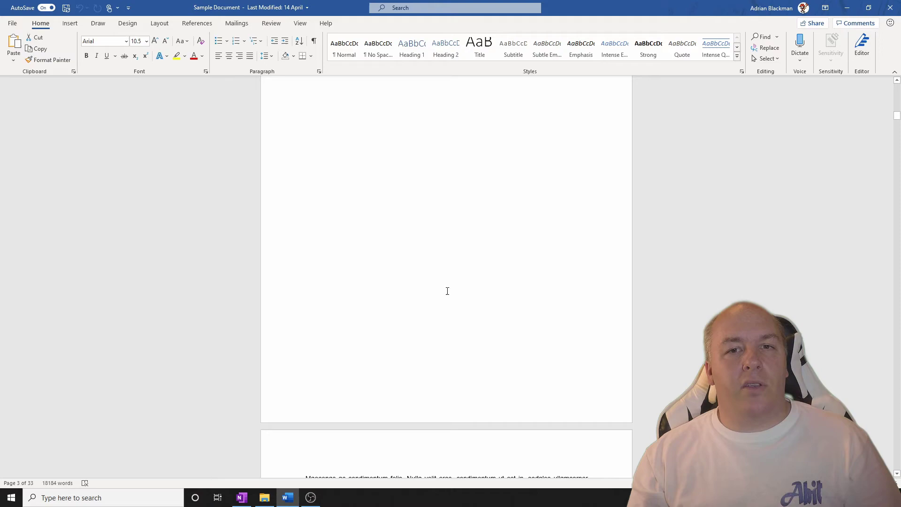
scroll(454, 296, "up", 10)
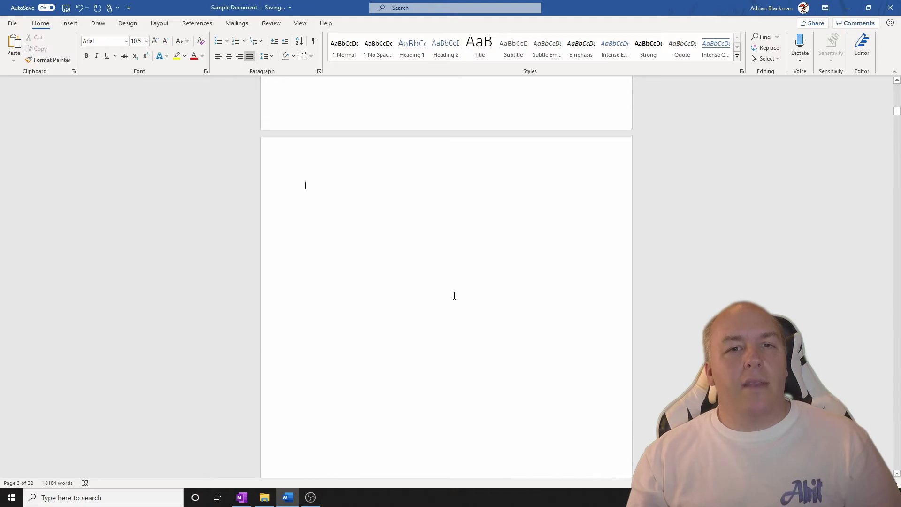
scroll(453, 297, "down", 10)
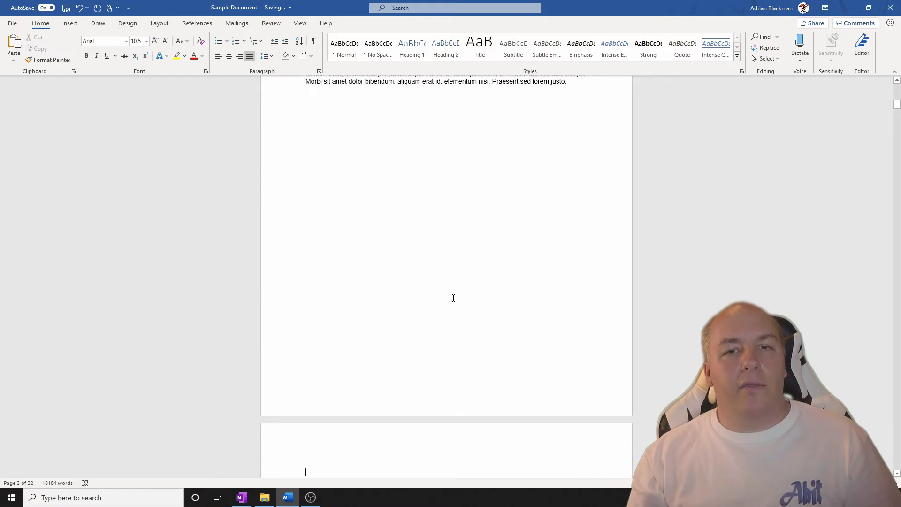
scroll(455, 300, "down", 4)
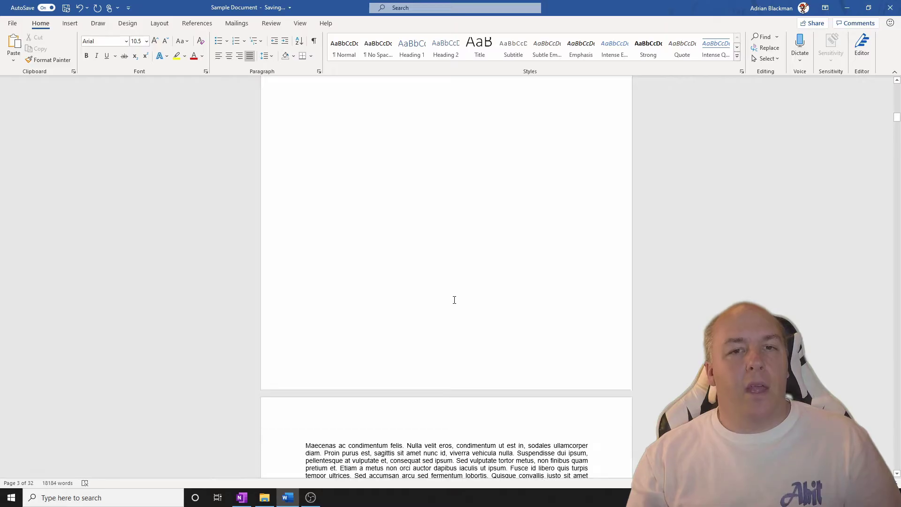
scroll(453, 306, "up", 2)
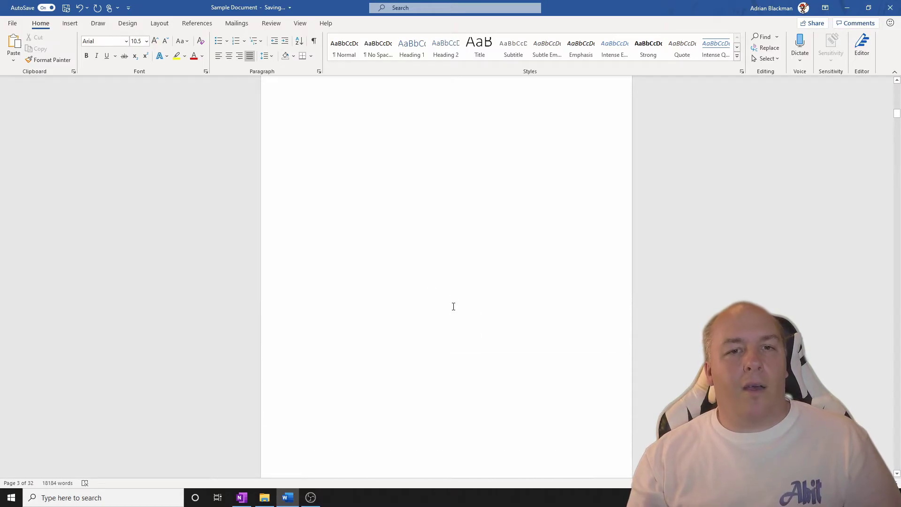
scroll(453, 306, "up", 3)
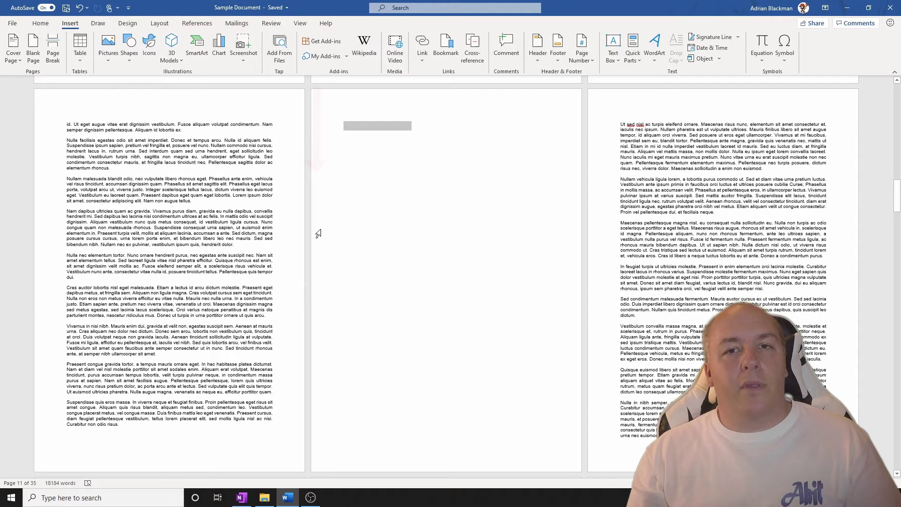
Select the leftover content of the nearly empty middle page and delete it, bringing the document to 34 pages
left_click(317, 463)
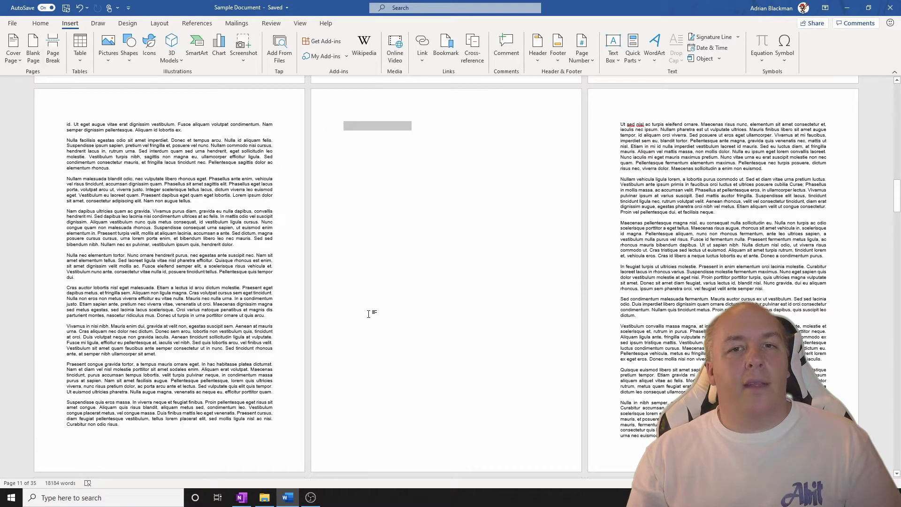
key("Delete")
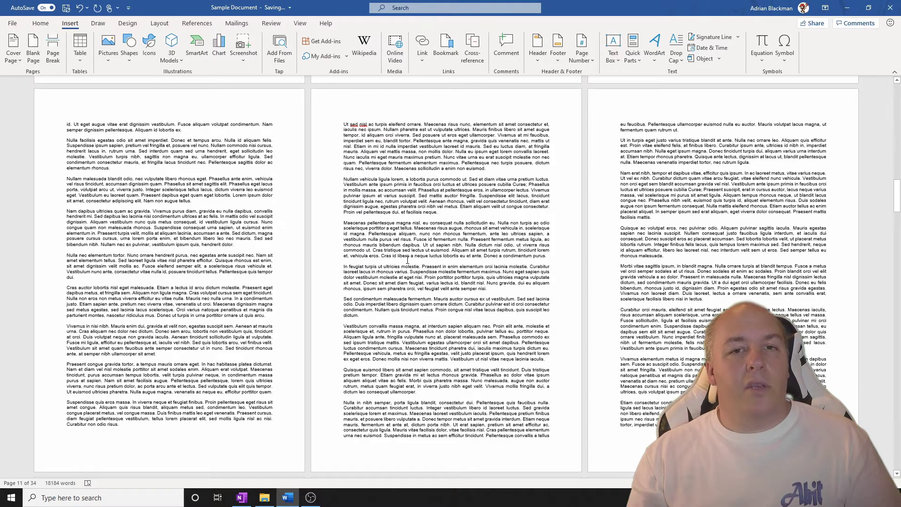
scroll(407, 260, "up", 1)
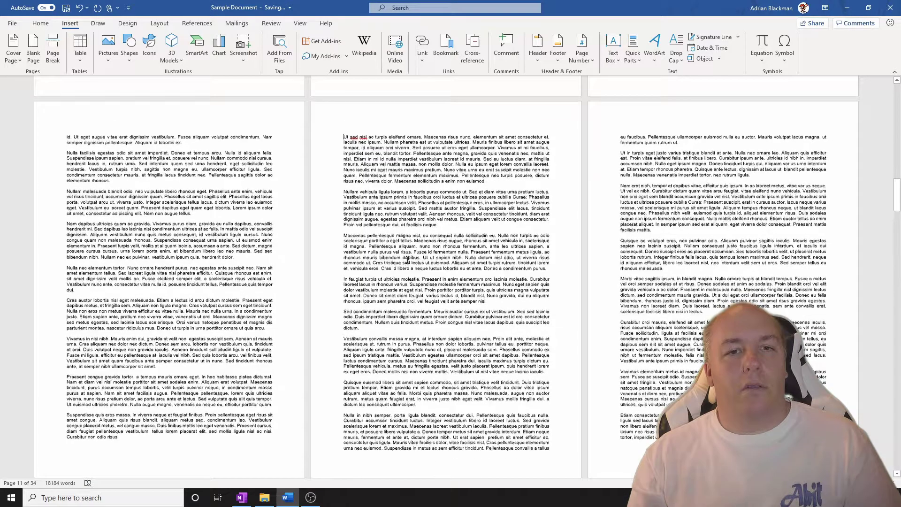
scroll(407, 260, "up", 8)
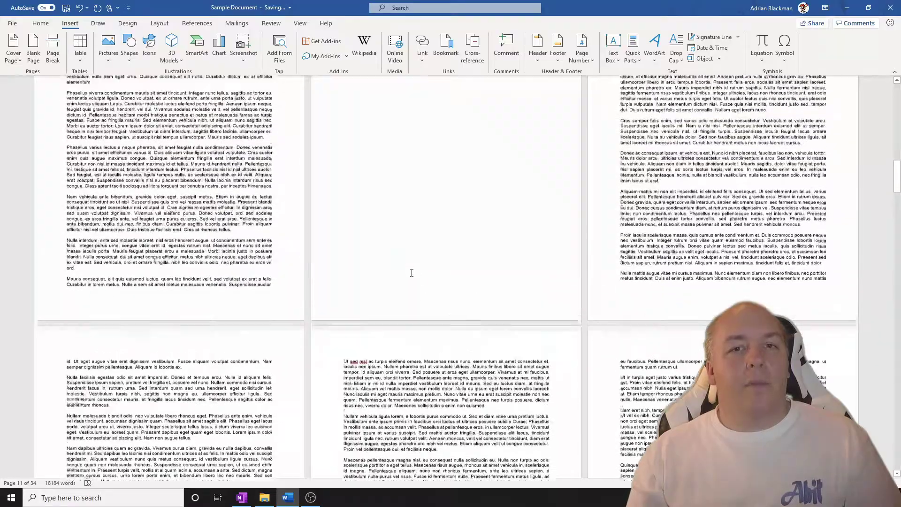
scroll(412, 273, "up", 5)
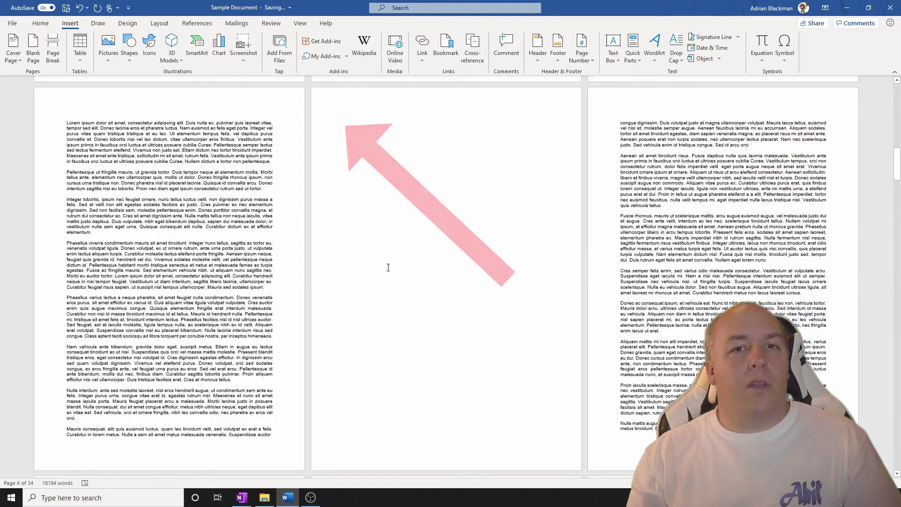
Select the whole blank page 8 using Advanced Find's Go To with '\page'
left_click(388, 265)
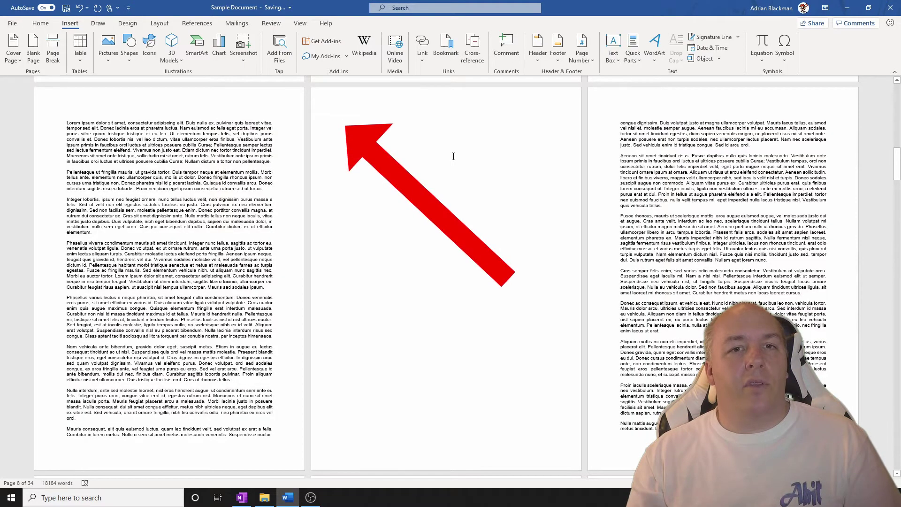
left_click(40, 23)
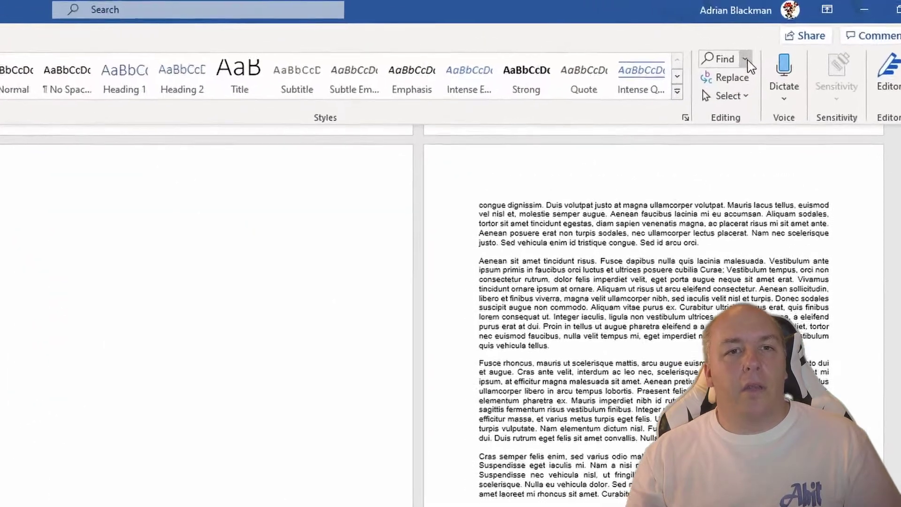
left_click(746, 60)
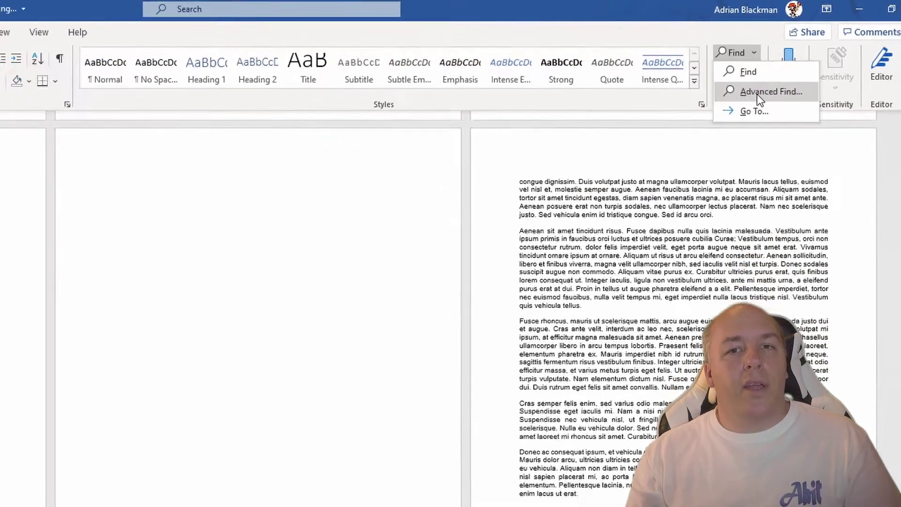
left_click(735, 121)
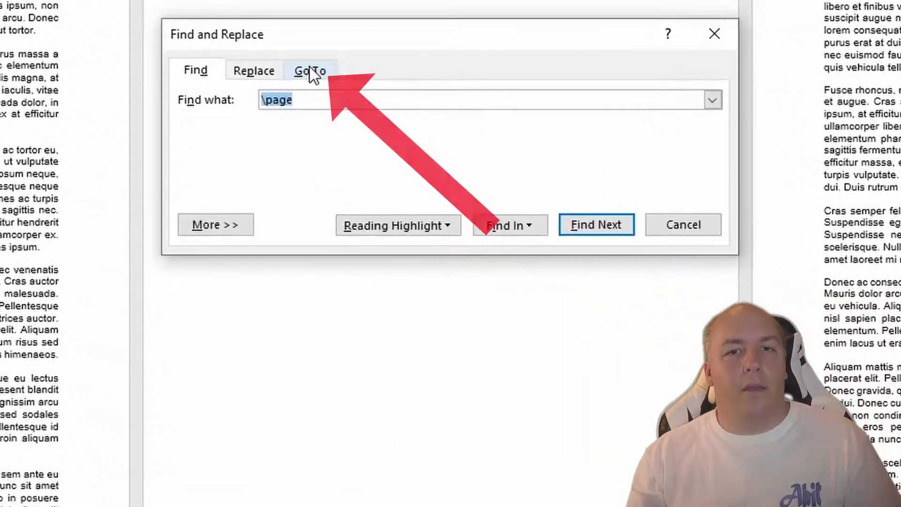
left_click(309, 69)
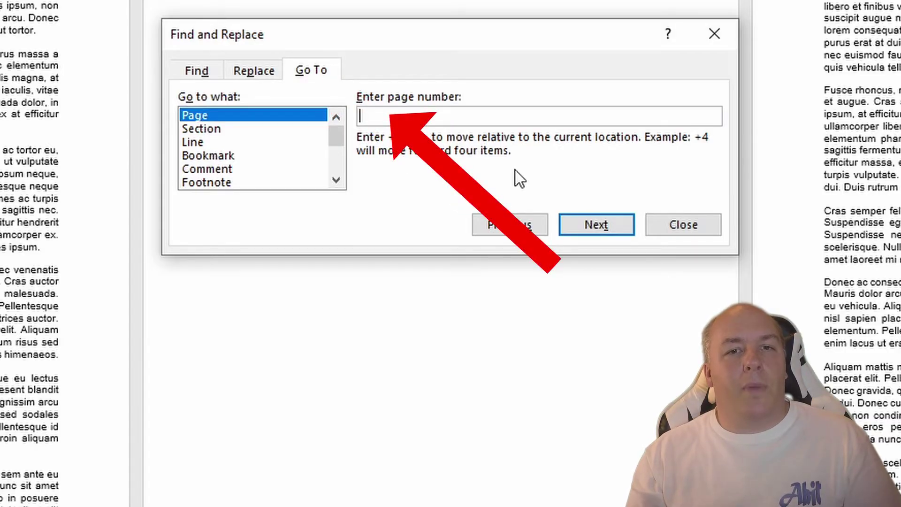
type("\\p")
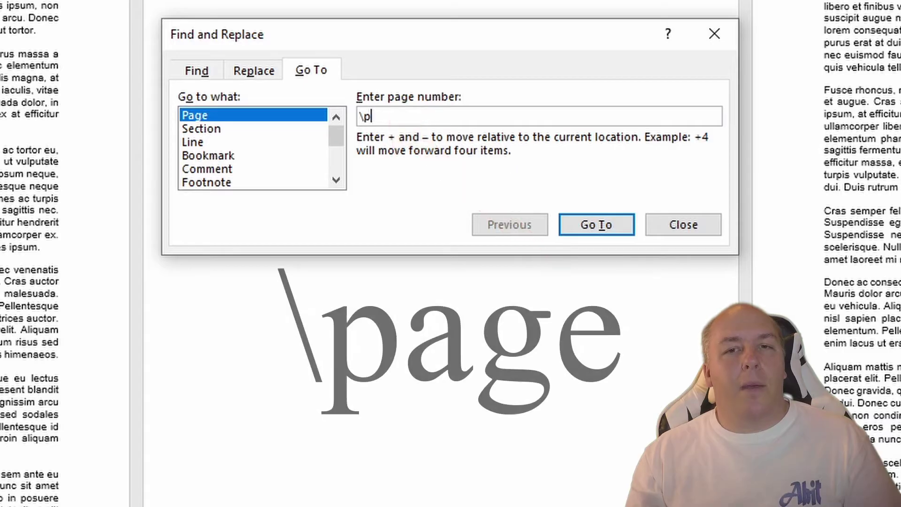
type("age")
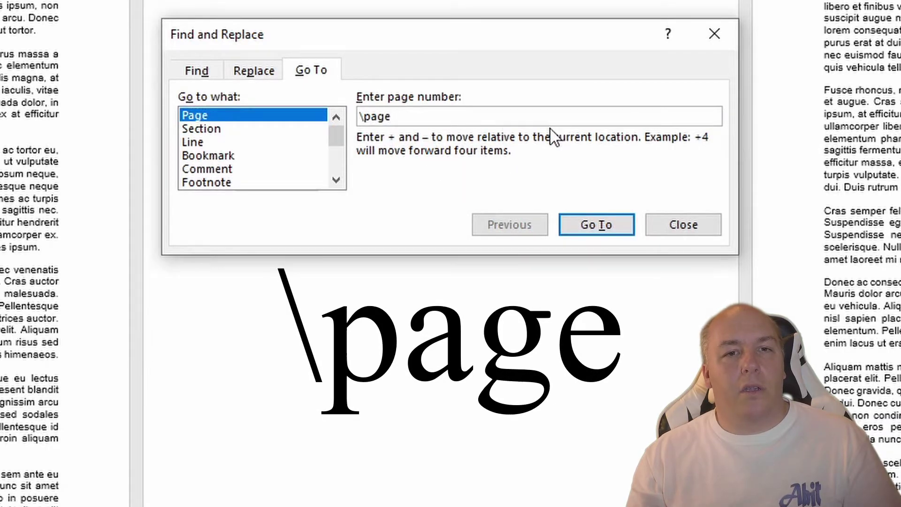
left_click(569, 225)
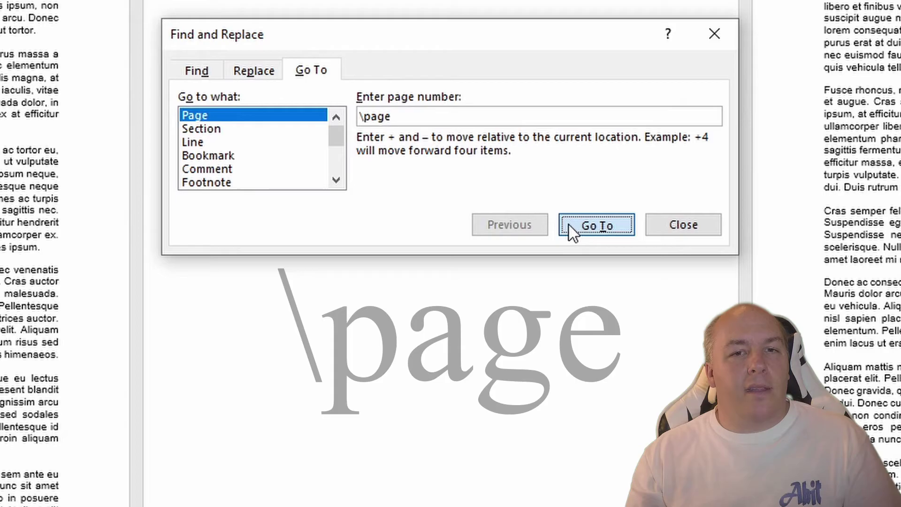
left_click(568, 224)
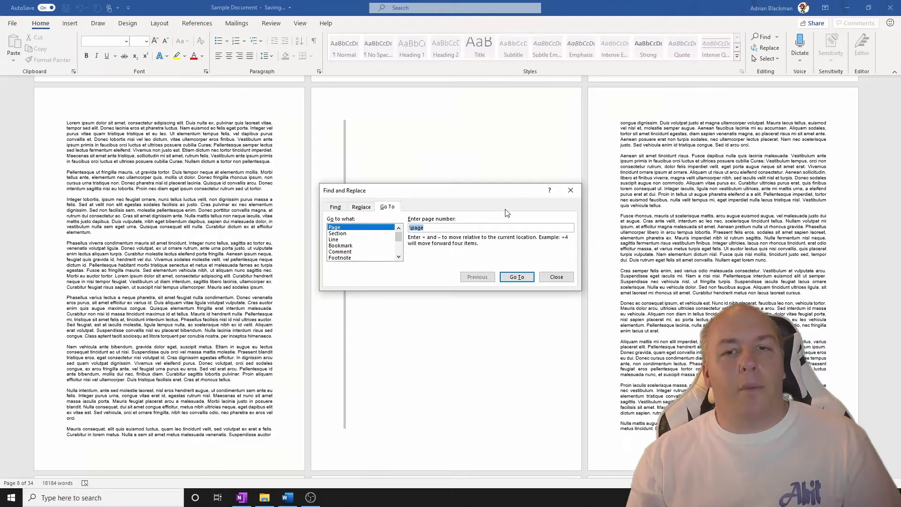
left_click(548, 277)
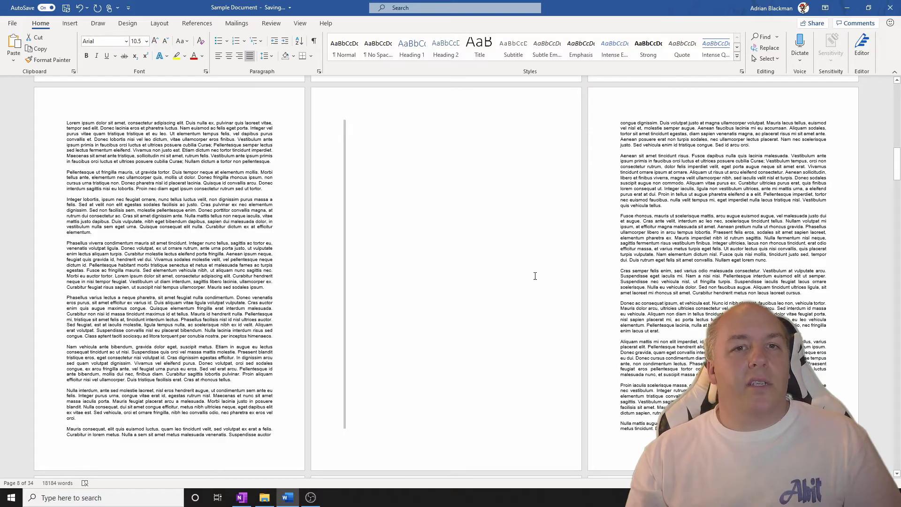
Delete the selected blank page, leaving the document at 33 pages
key("Delete")
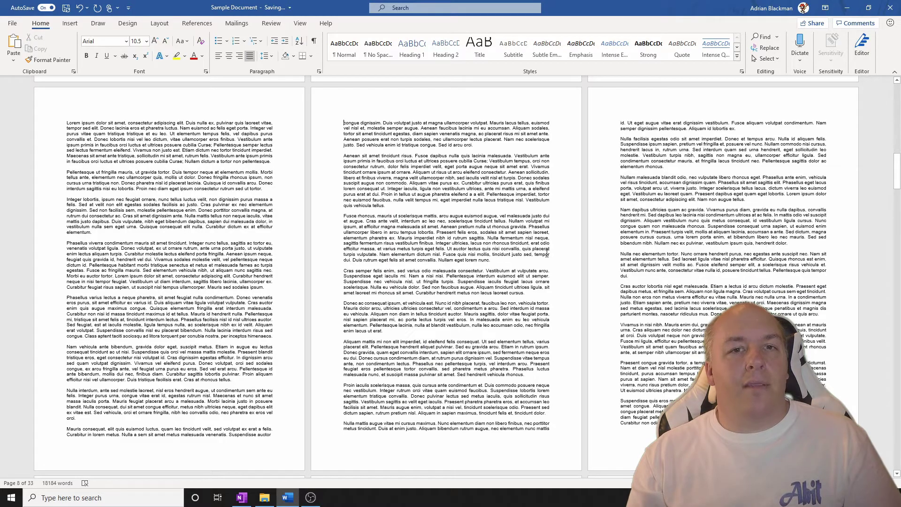
scroll(538, 249, "down", 3)
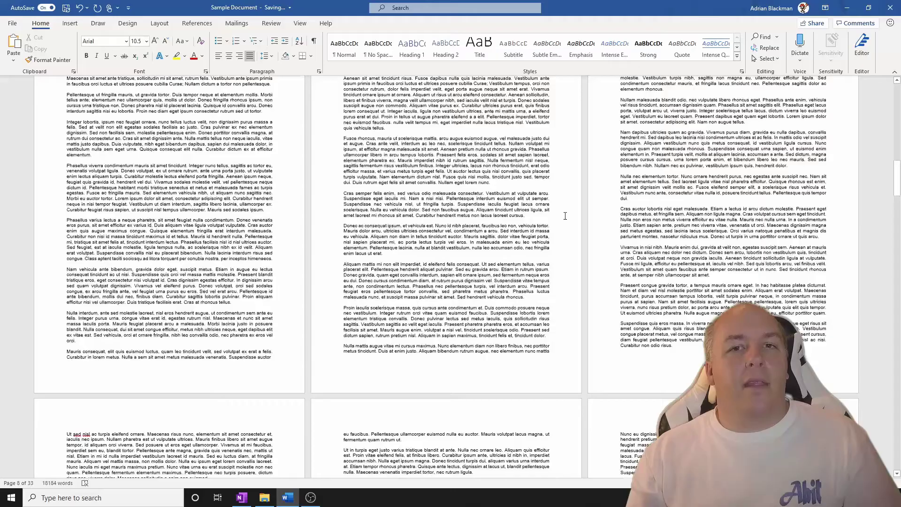
scroll(561, 219, "up", 10)
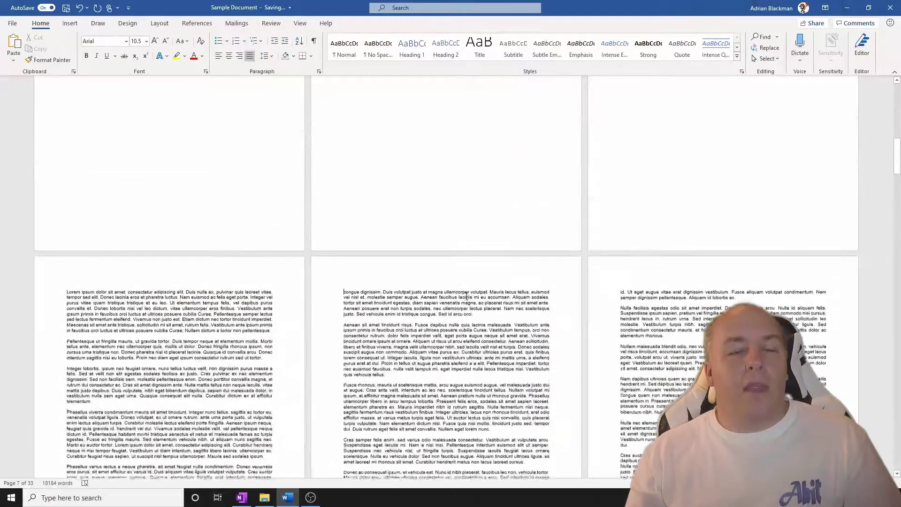
scroll(464, 309, "up", 5)
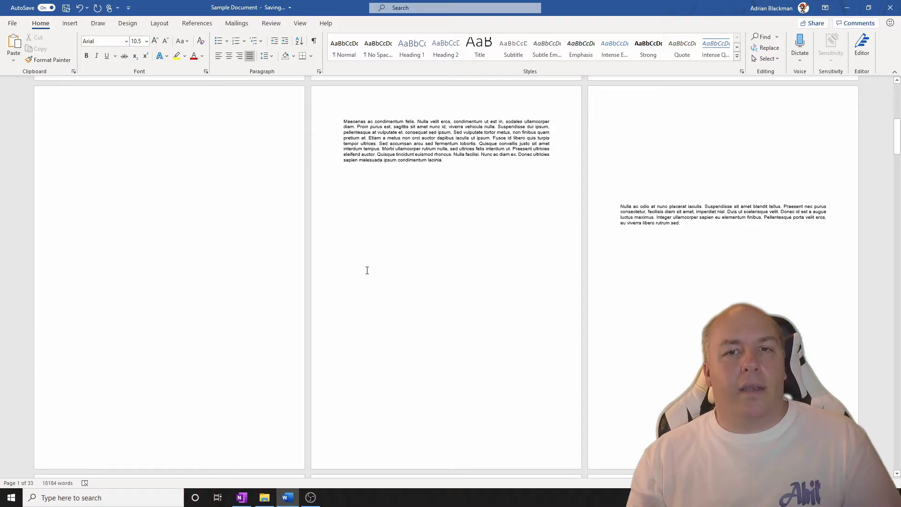
Select blank page 4 with Ctrl+G Go To and delete it, leaving 32 pages
left_click(105, 138)
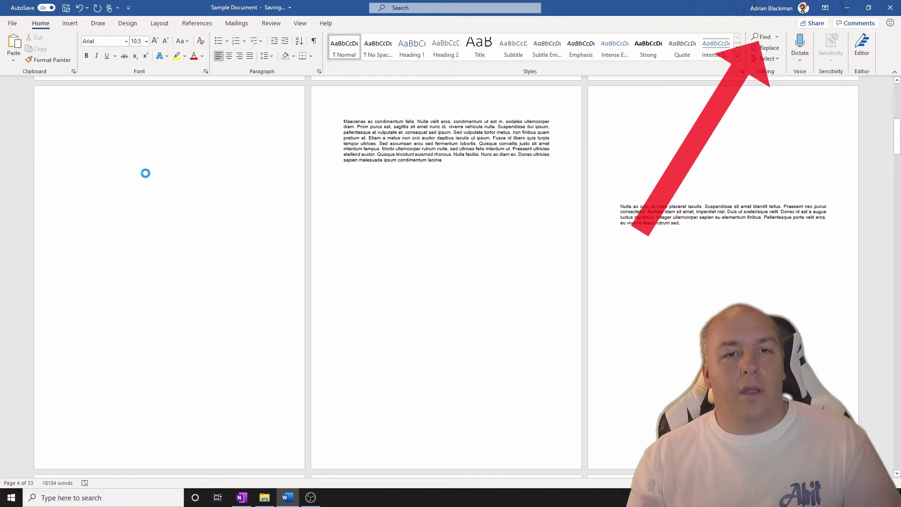
key("ctrl+g")
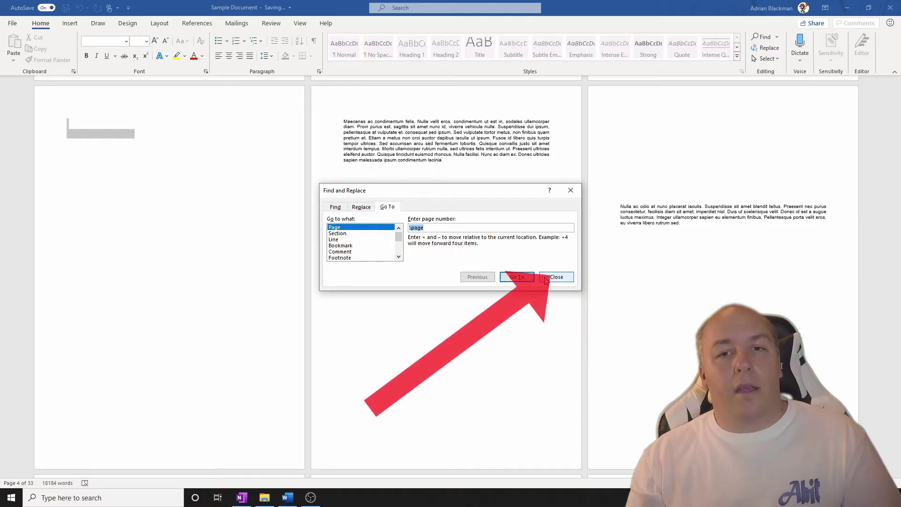
key("Escape")
key("Delete")
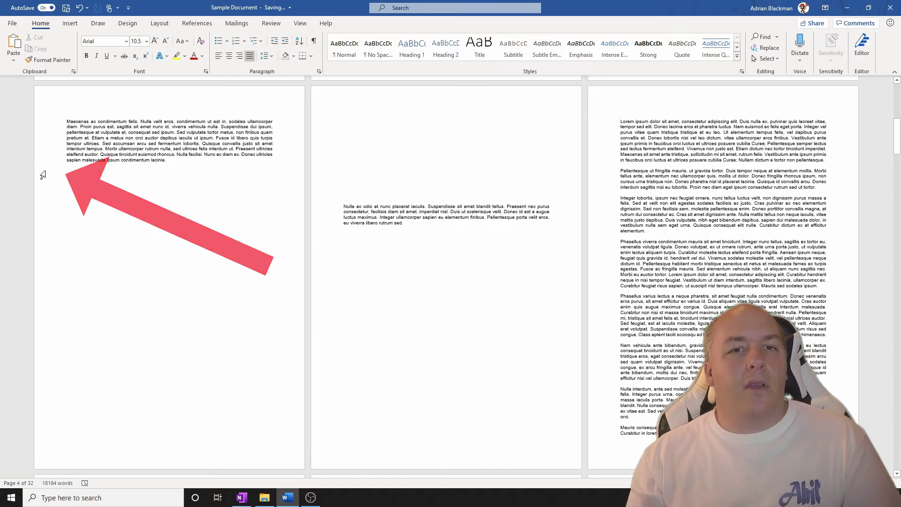
Delete the empty lines below the Maecenas and first paragraphs and above the Lorem ipsum text
left_click_drag(42, 175, 73, 409)
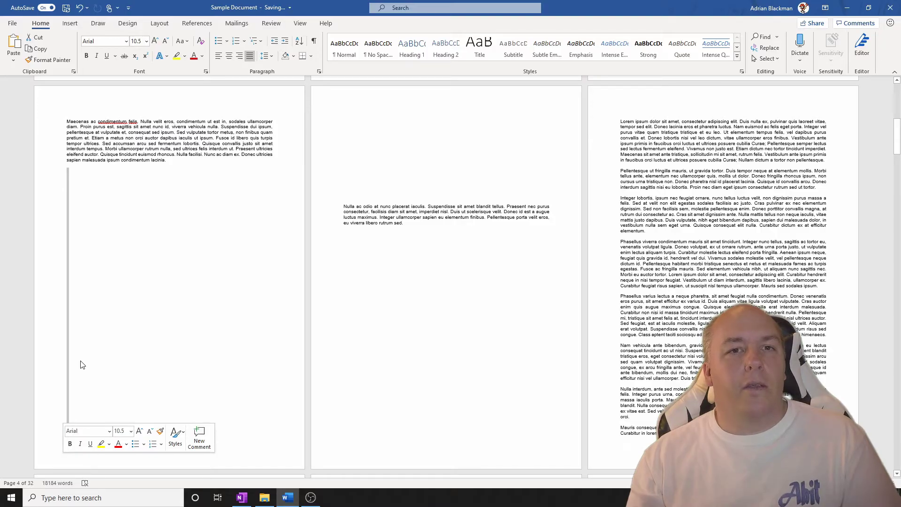
key("Delete")
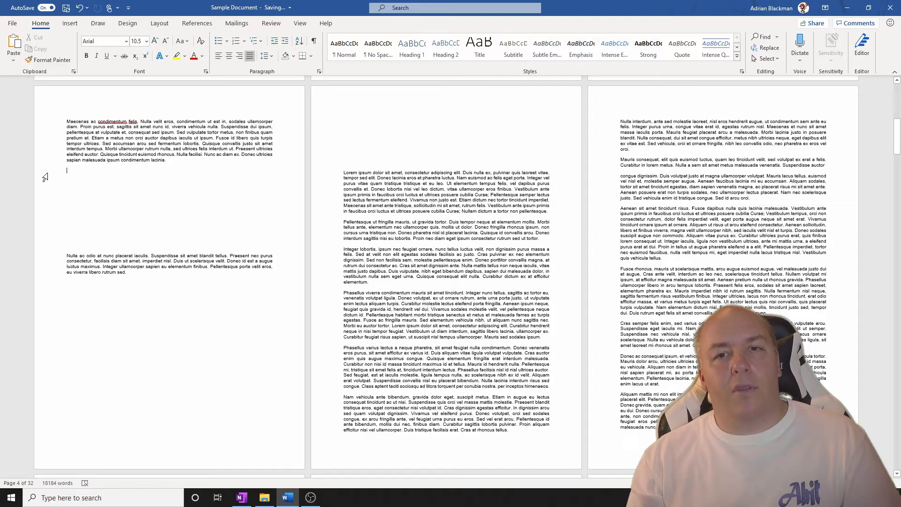
left_click_drag(54, 175, 48, 249)
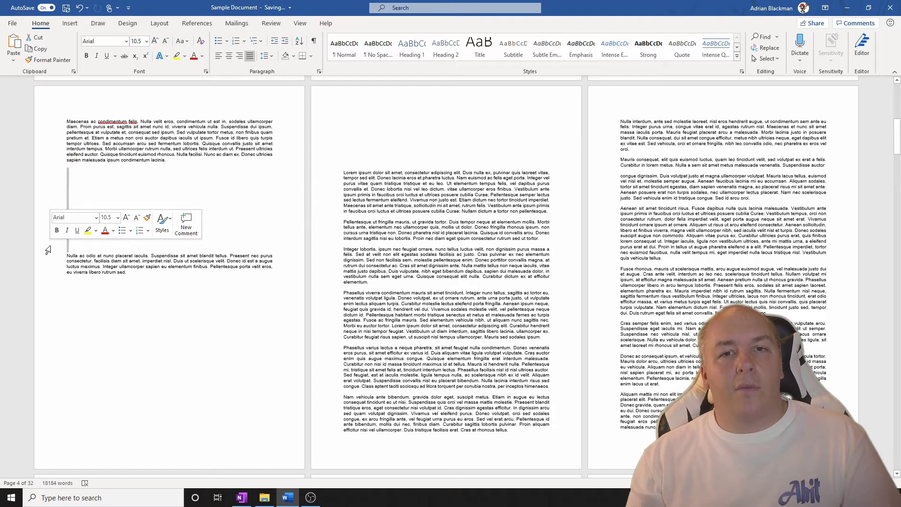
key("Delete")
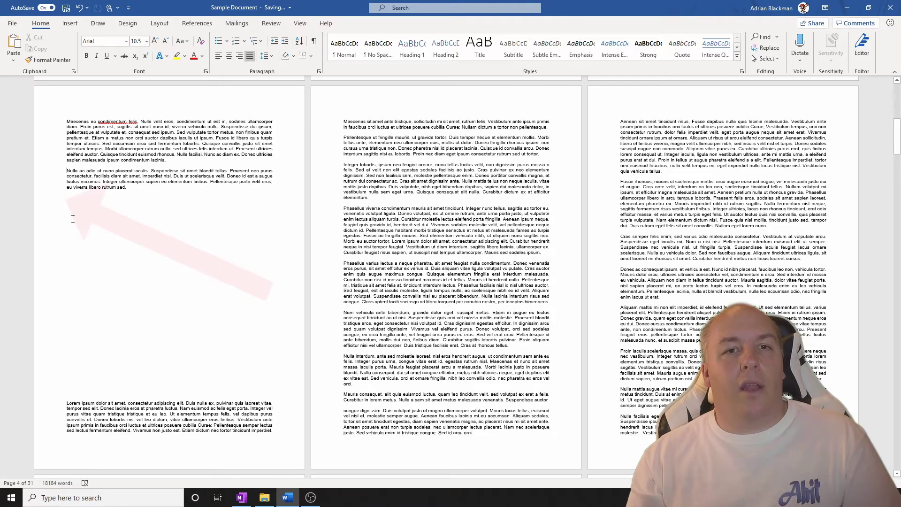
left_click_drag(55, 196, 47, 392)
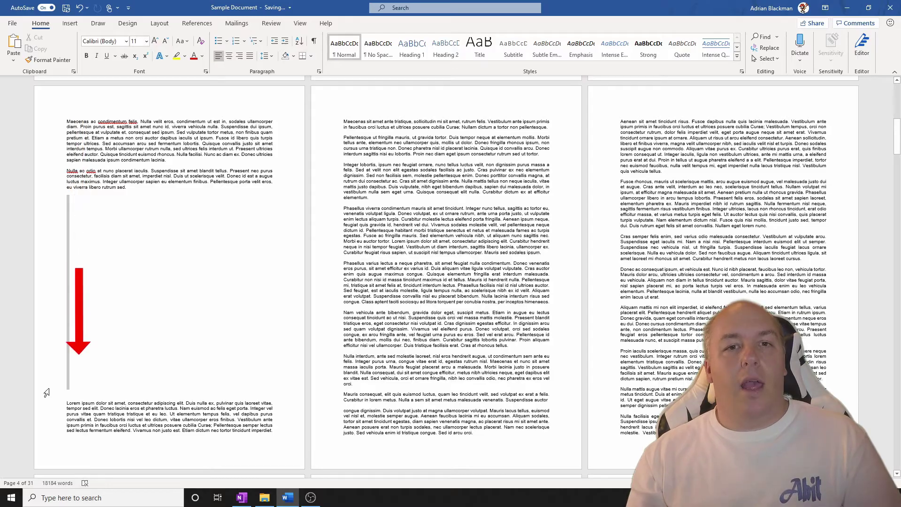
key("Delete")
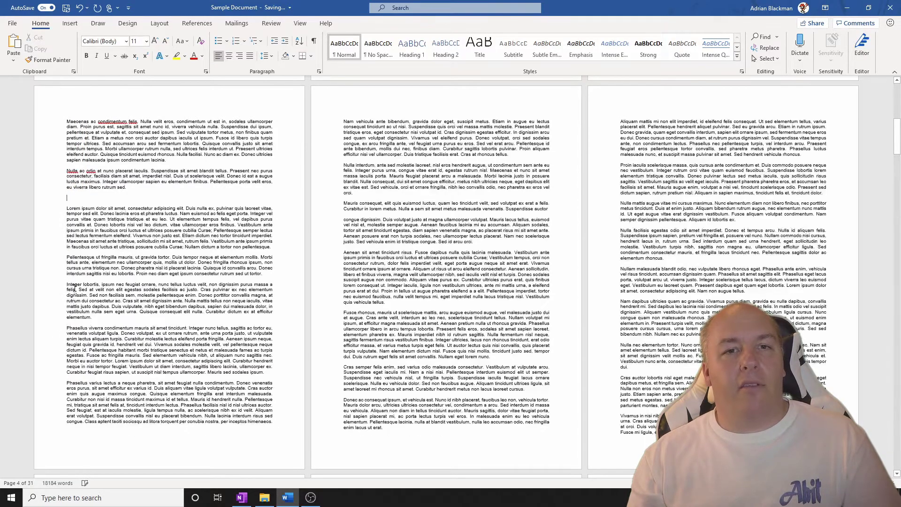
key("Delete")
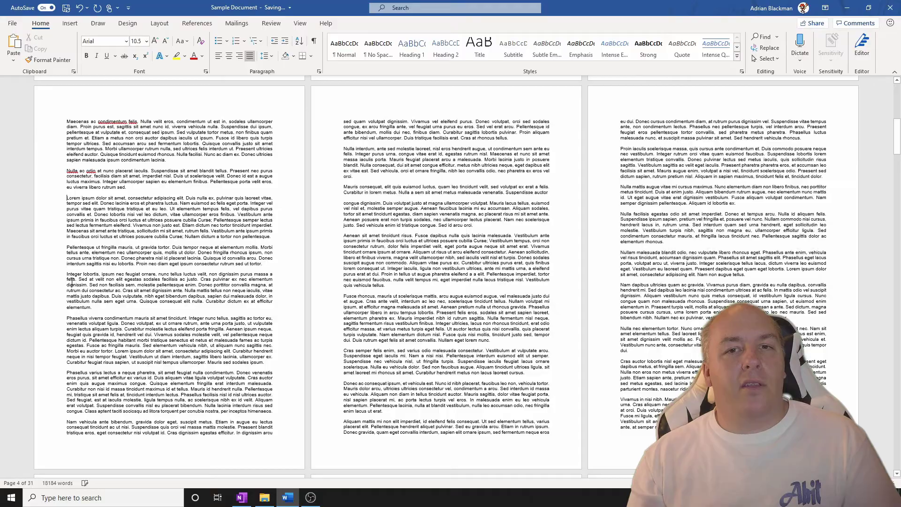
left_click_drag(897, 136, 896, 171)
Put the cursor on page 4 and show formatting marks to reveal the manual Page Break
left_click(141, 203)
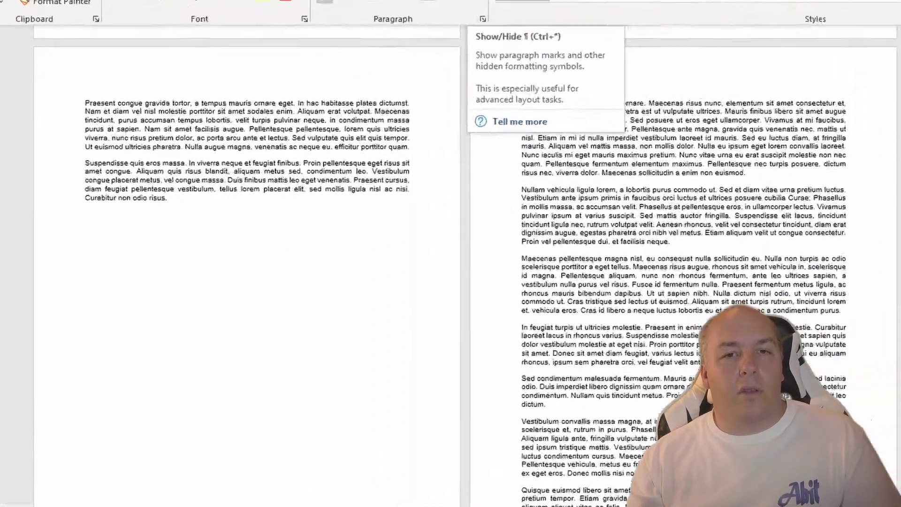
left_click(312, 43)
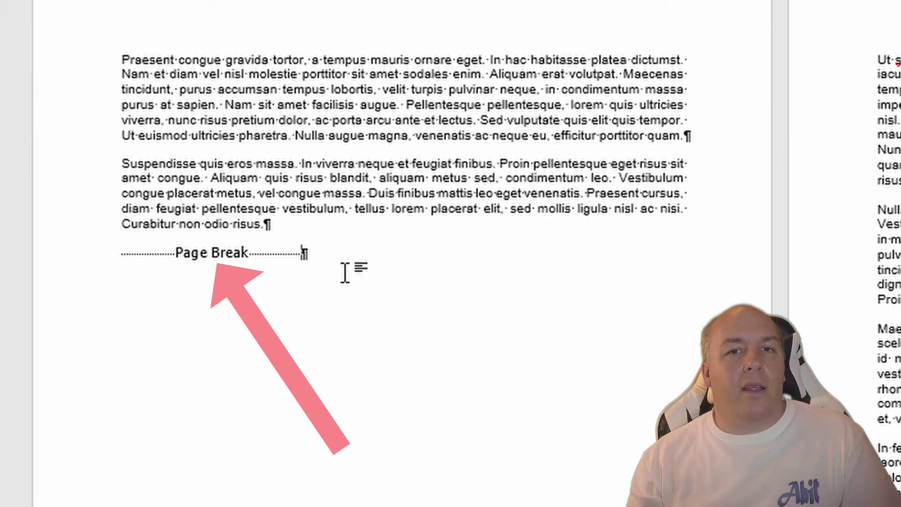
Delete the page break and empty paragraph after 'Curabitur non odio risus.'
key("BackSpace")
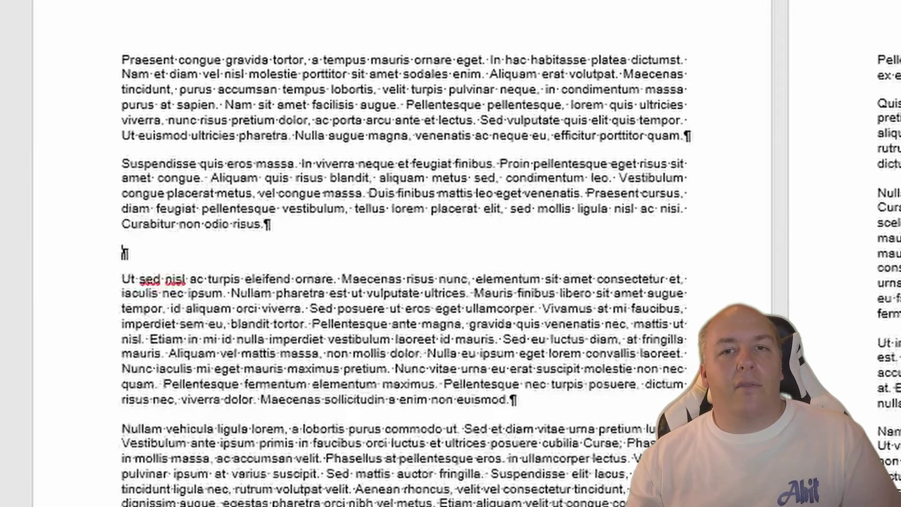
key("BackSpace")
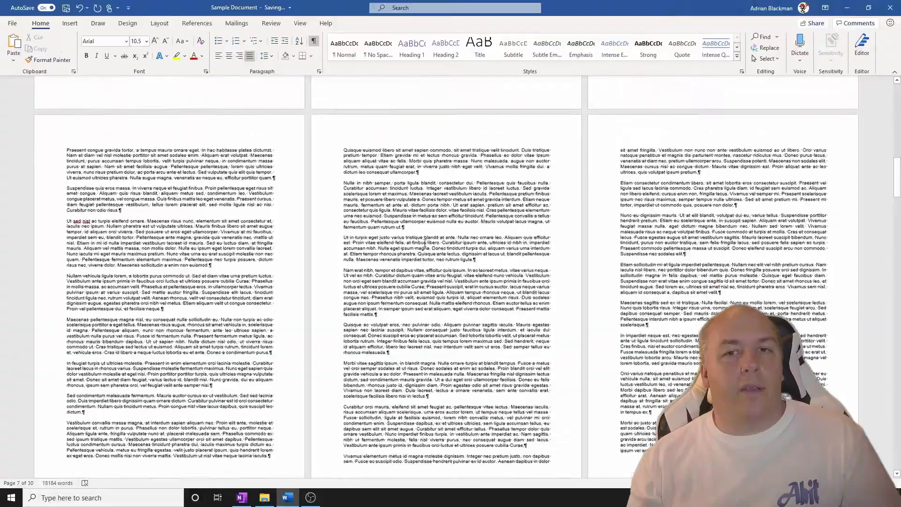
scroll(427, 245, "up", 2)
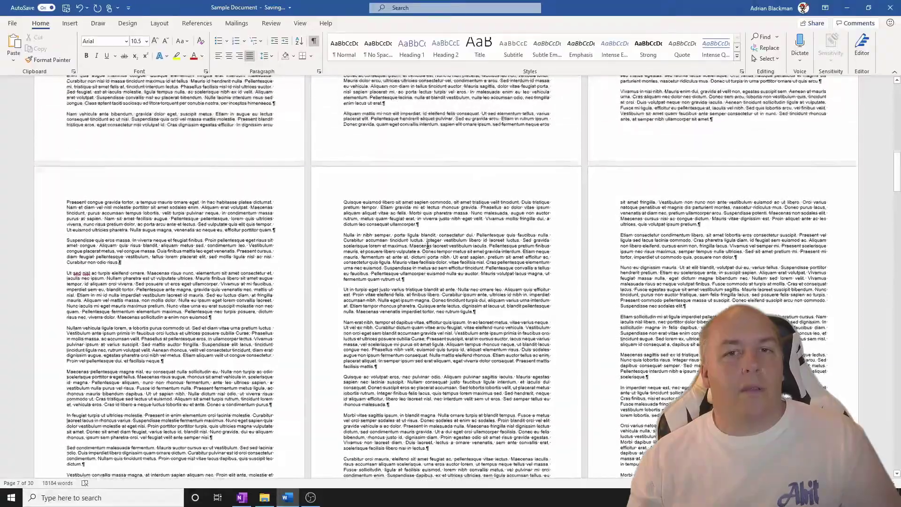
scroll(427, 244, "up", 6)
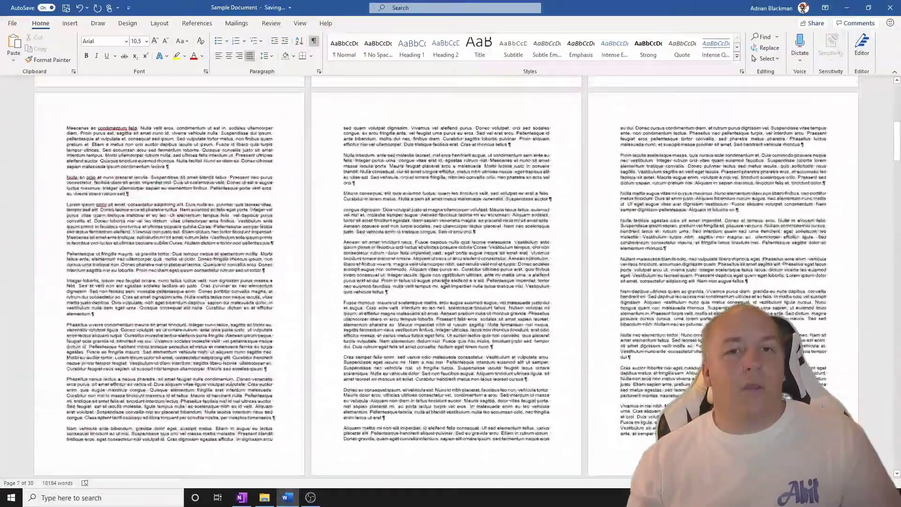
scroll(446, 281, "up", 7)
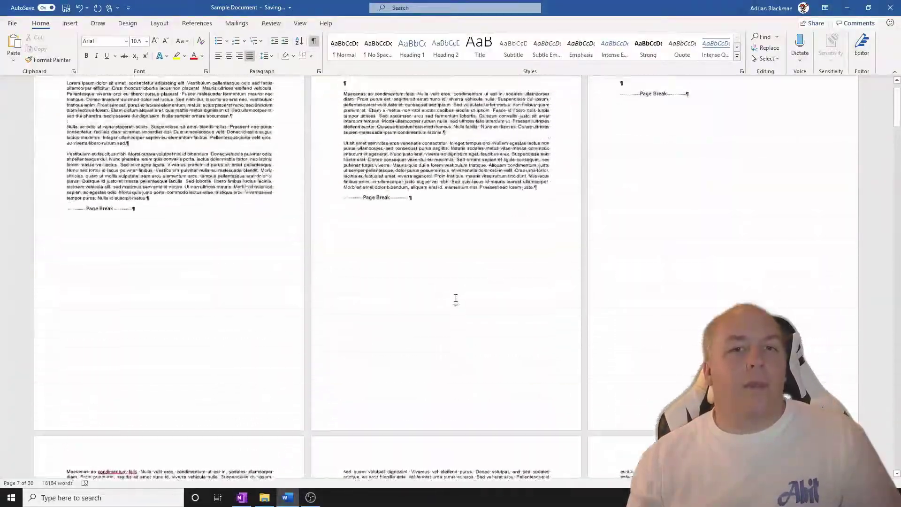
scroll(455, 301, "up", 1)
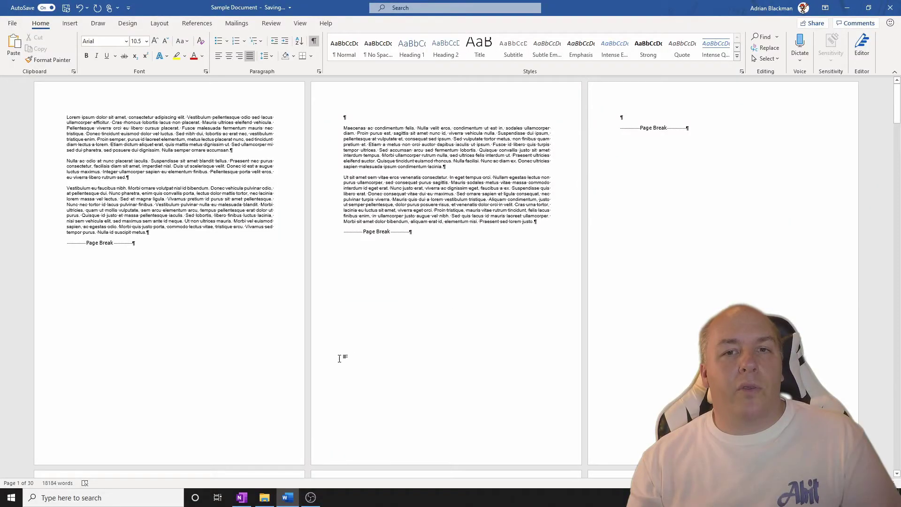
Remove page 1's page break and empty lines so the Maecenas text flows up
left_click(62, 243)
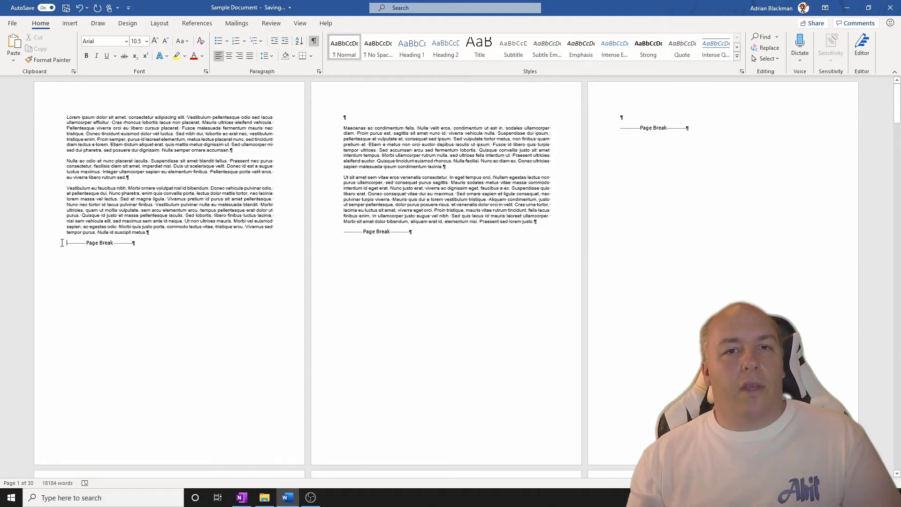
key("Delete")
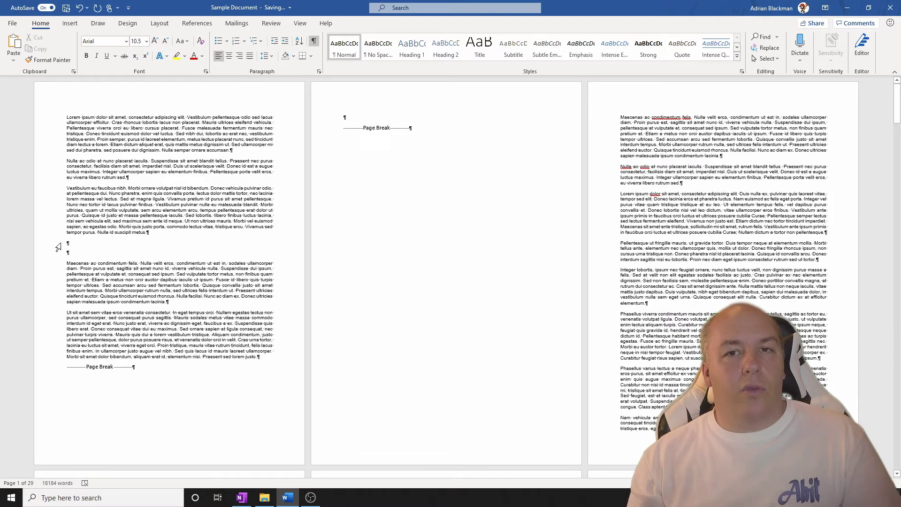
key("Delete")
key("Delete")
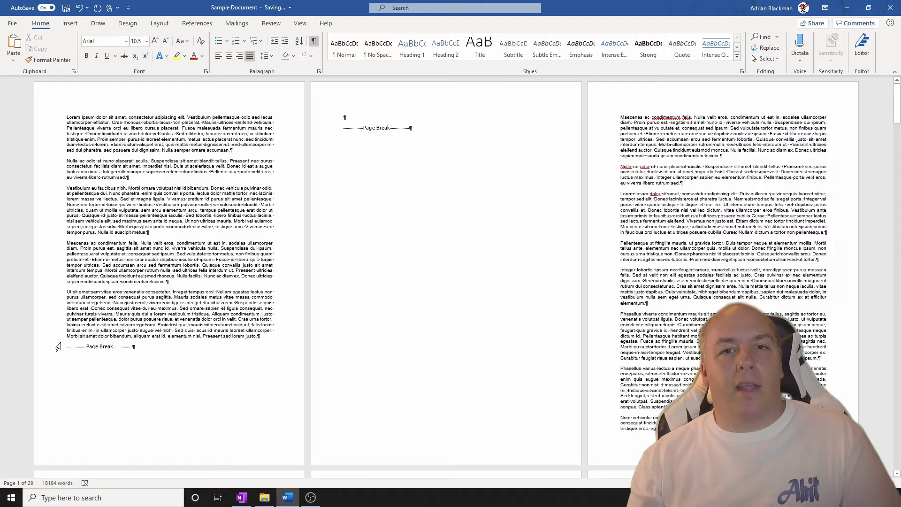
left_click(62, 346)
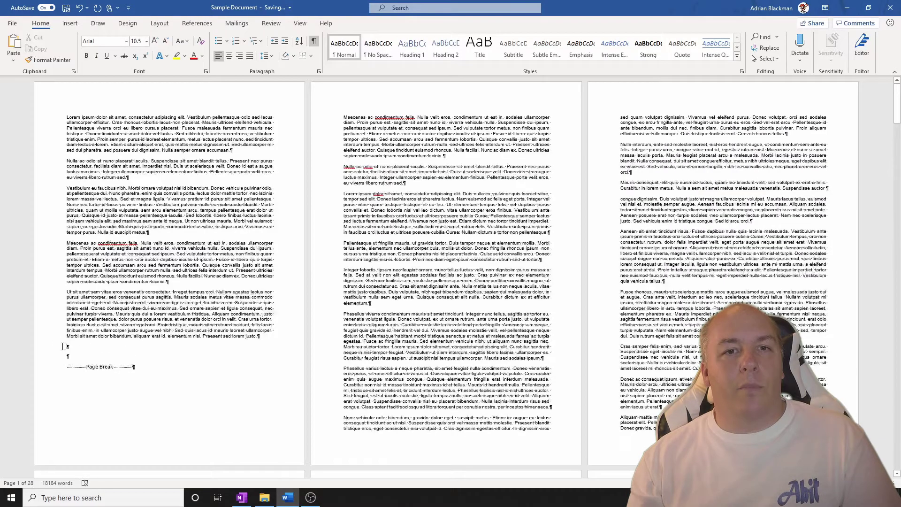
key("Delete")
key("Delete")
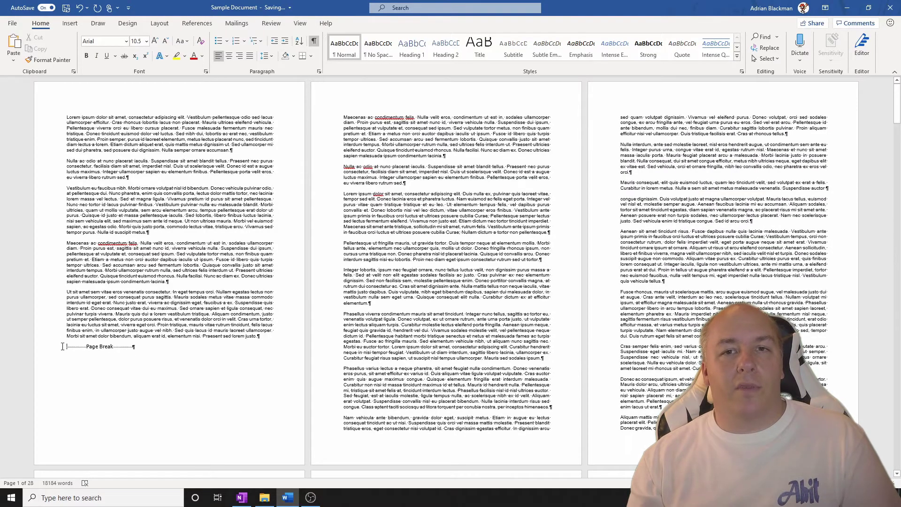
key("Delete")
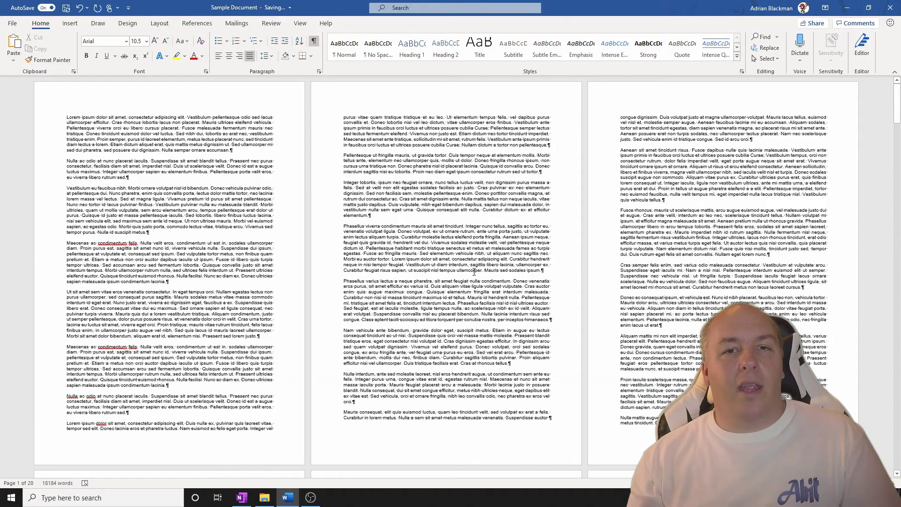
mouse_move(897, 99)
left_mouse_down()
mouse_move(886, 243)
mouse_move(892, 96)
left_mouse_up()
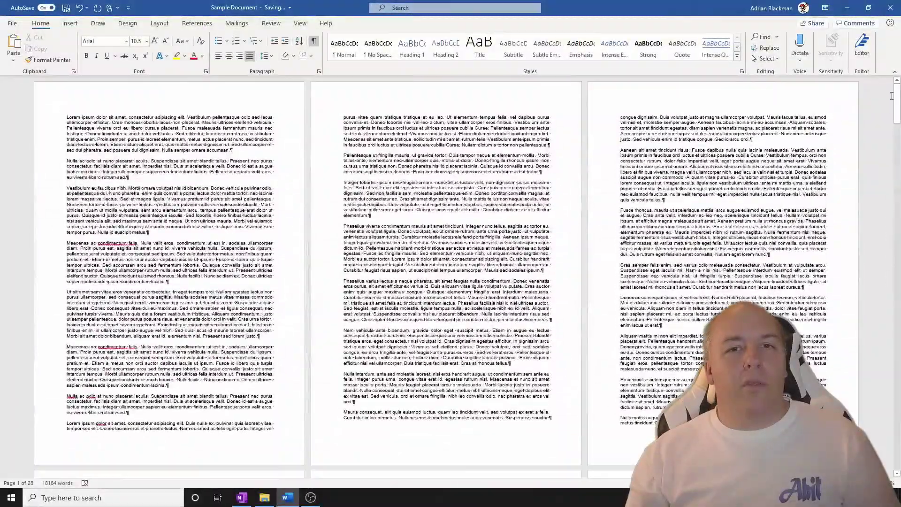
Turn off the Show/Hide ¶ formatting marks and review the top of page 1
left_click(314, 40)
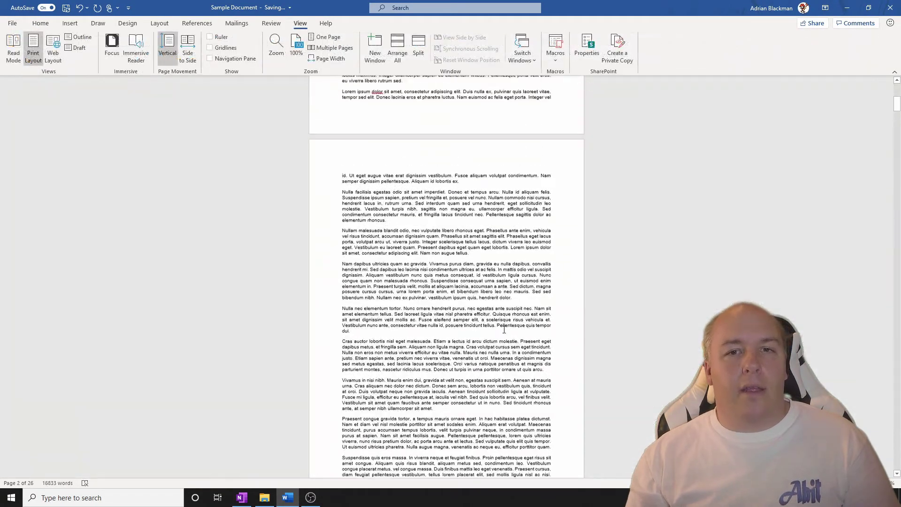
scroll(504, 329, "up", 7)
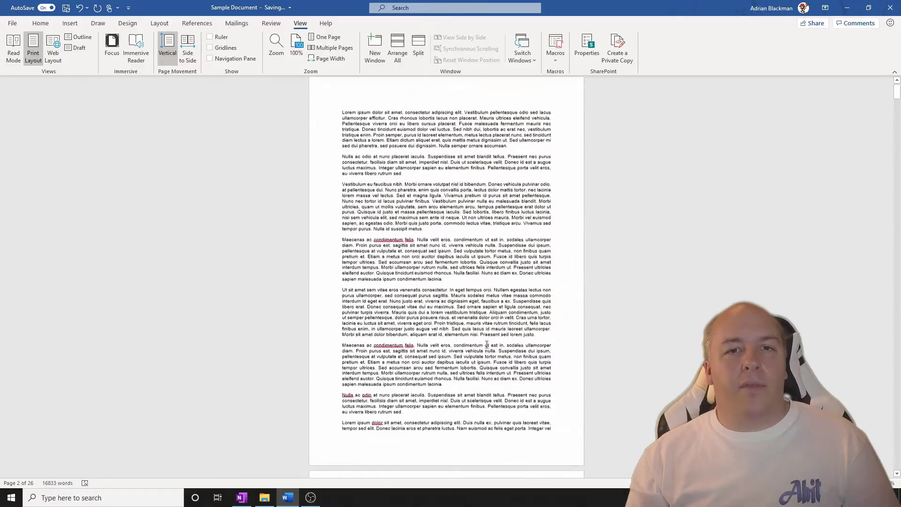
scroll(487, 345, "down", 6)
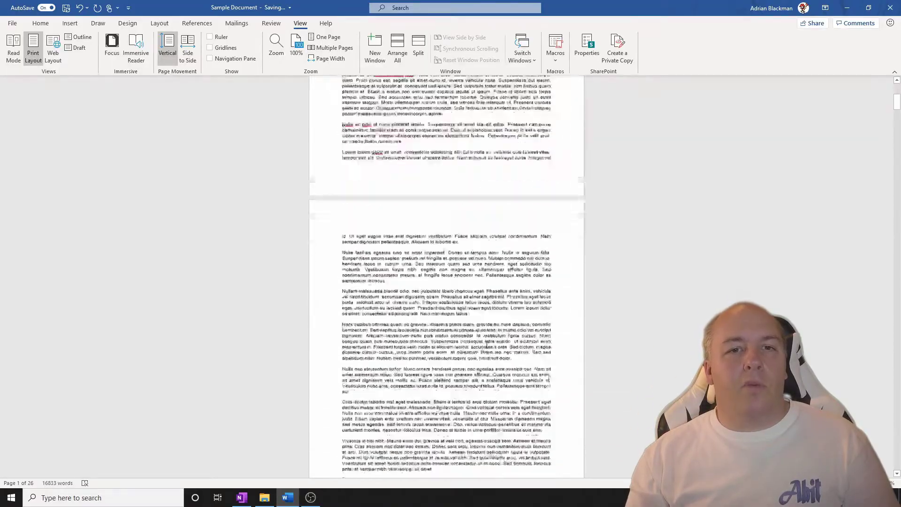
scroll(488, 346, "down", 2)
scroll(460, 350, "up", 7)
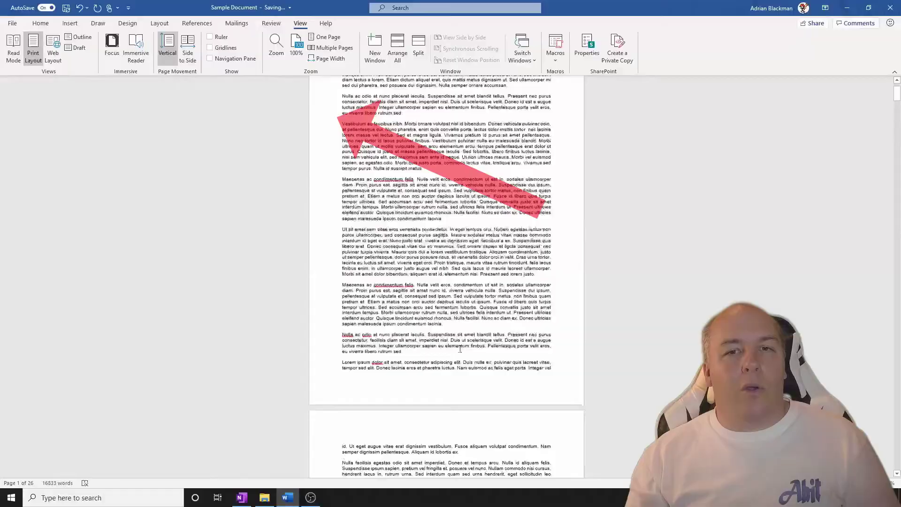
scroll(460, 350, "up", 2)
Delete the 1,311 opening words through 'Curabitur non odio risus.', leaving 24 pages
left_click_drag(317, 122, 329, 275)
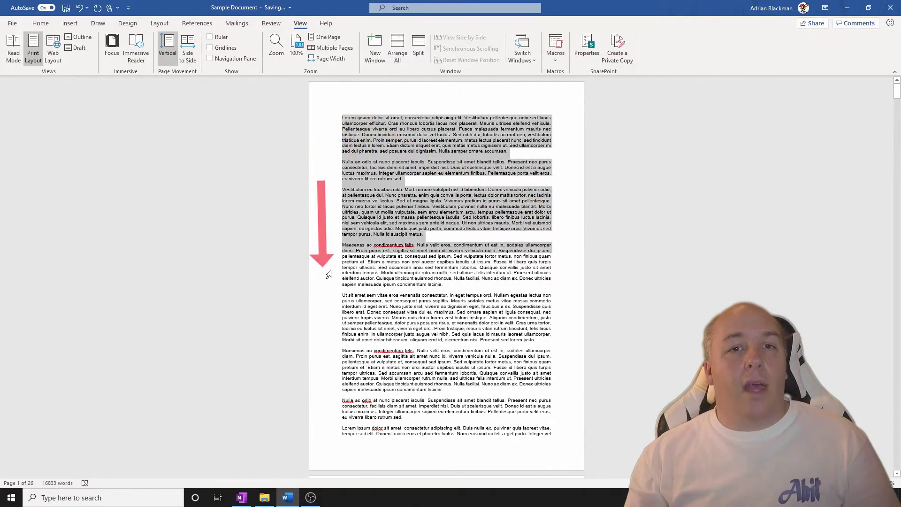
left_click_drag(340, 437, 339, 481)
left_click_drag(364, 335, 326, 413)
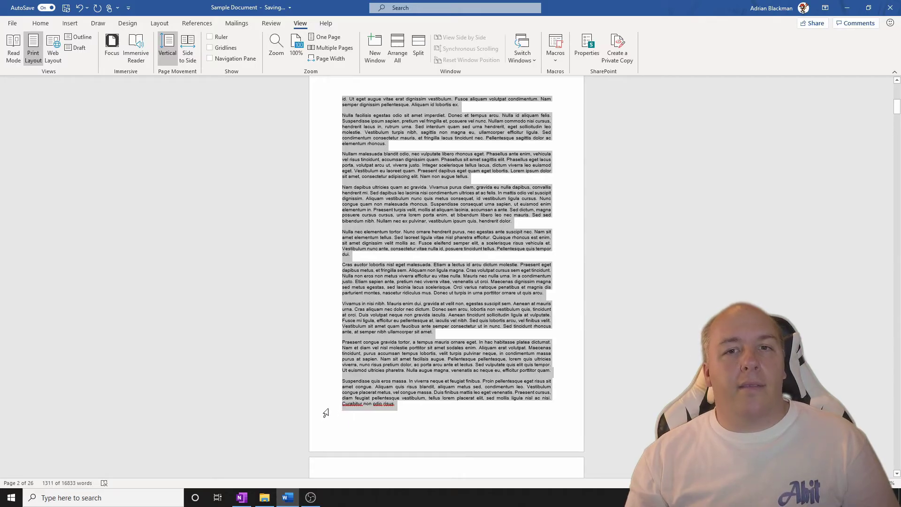
scroll(326, 413, "down", 2)
scroll(325, 412, "up", 2)
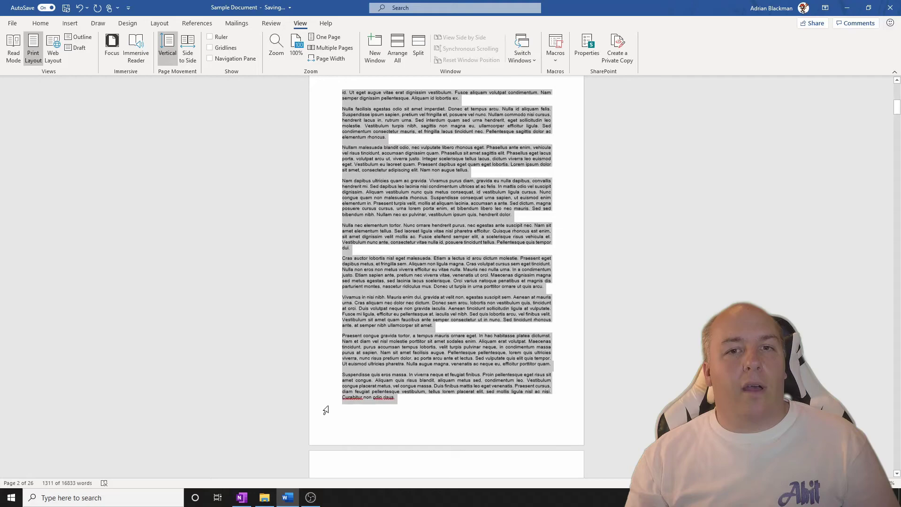
key("Delete")
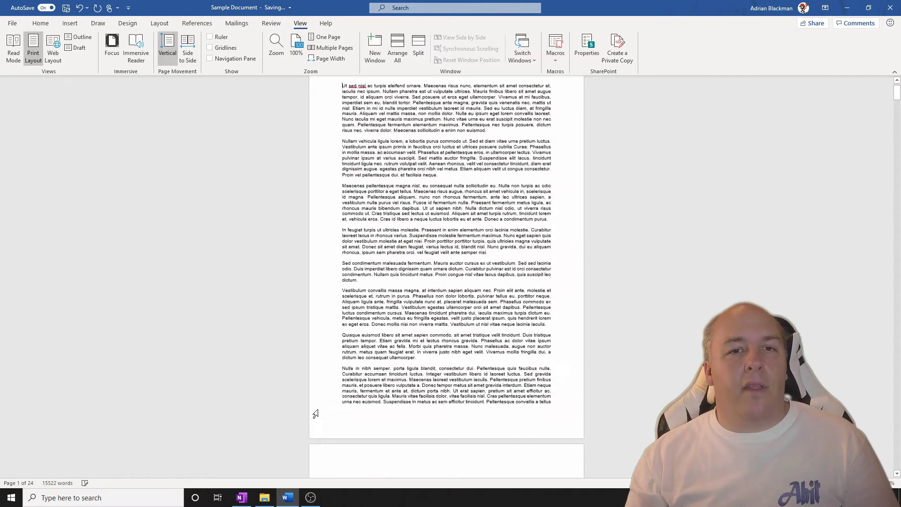
scroll(439, 282, "down", 1)
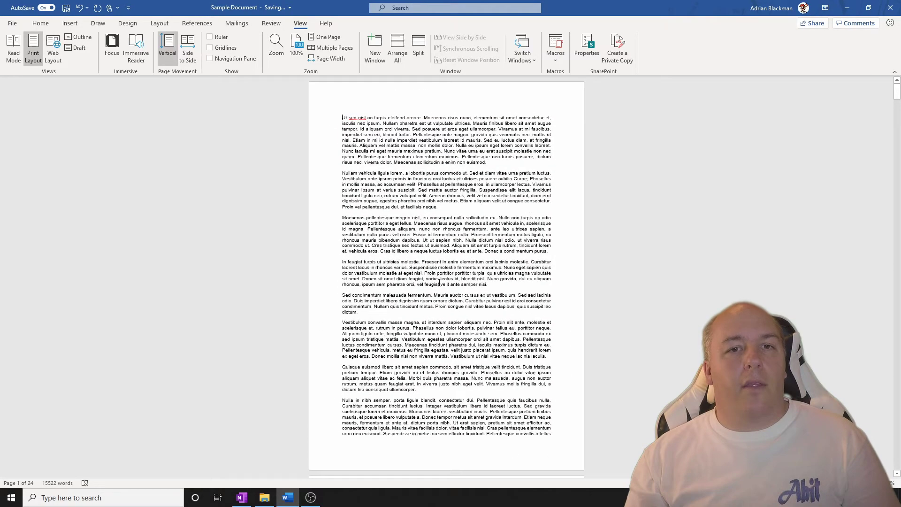
Extend the selection to 'posuere non dolor.' and delete those 1,322 words
scroll(439, 282, "up", 1)
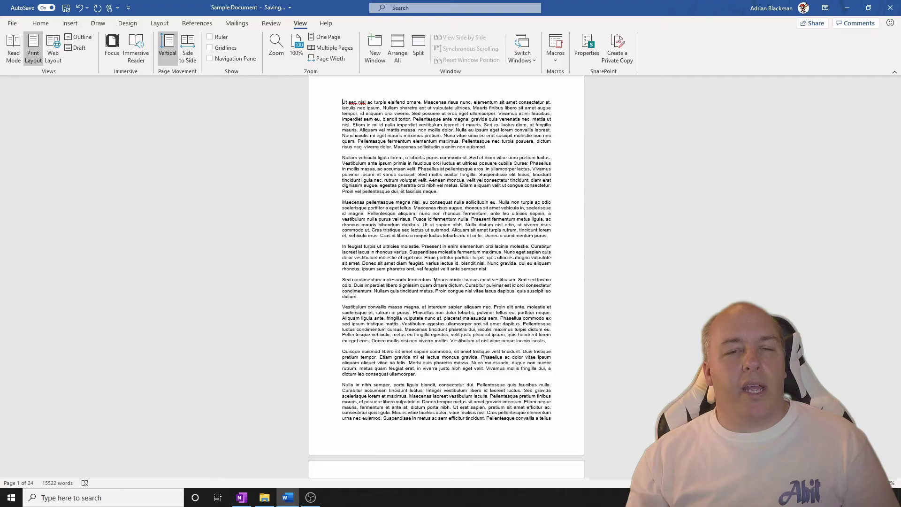
scroll(435, 282, "down", 5)
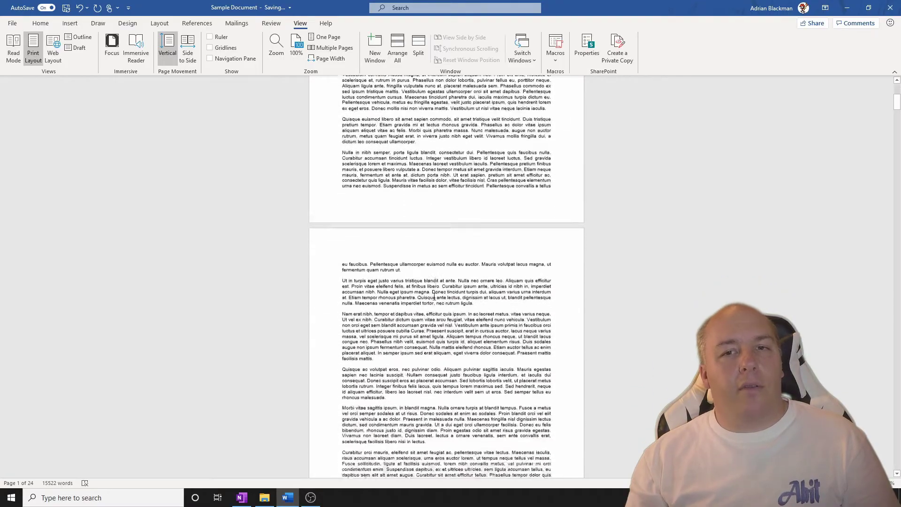
scroll(435, 296, "down", 10)
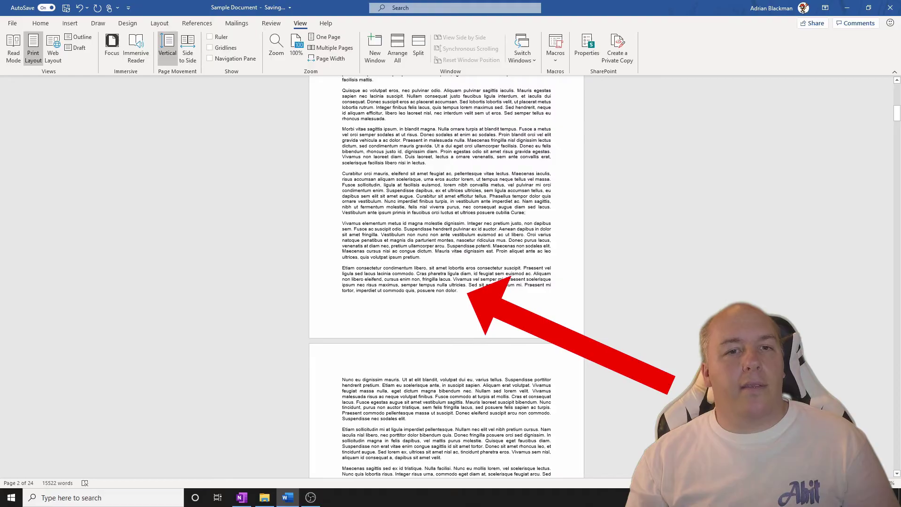
left_click(449, 335, "shift")
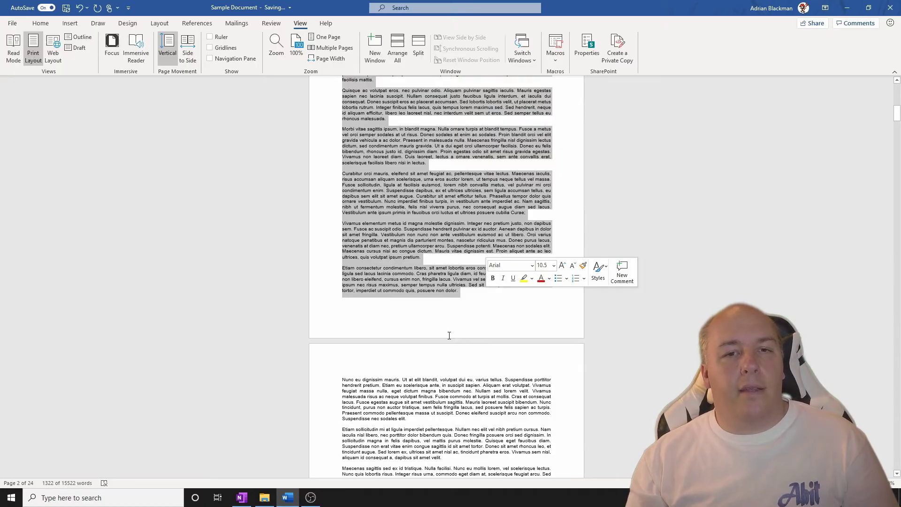
key("Delete")
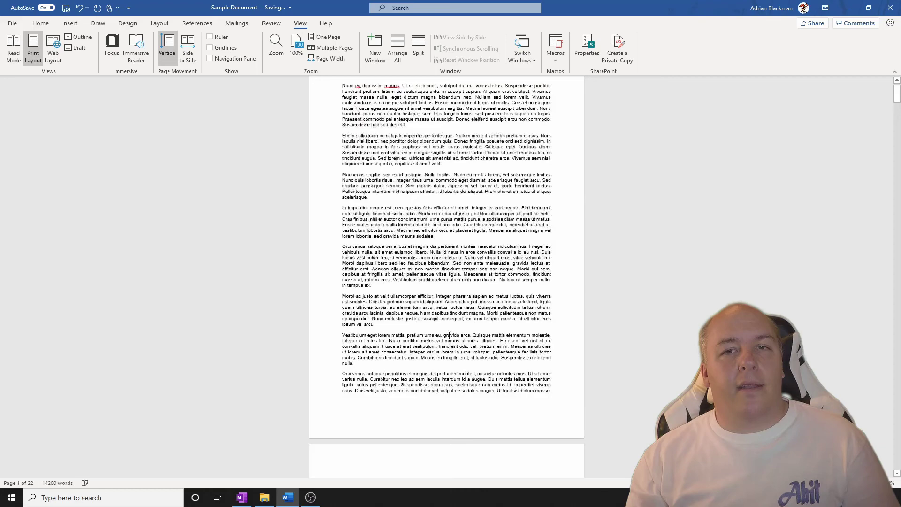